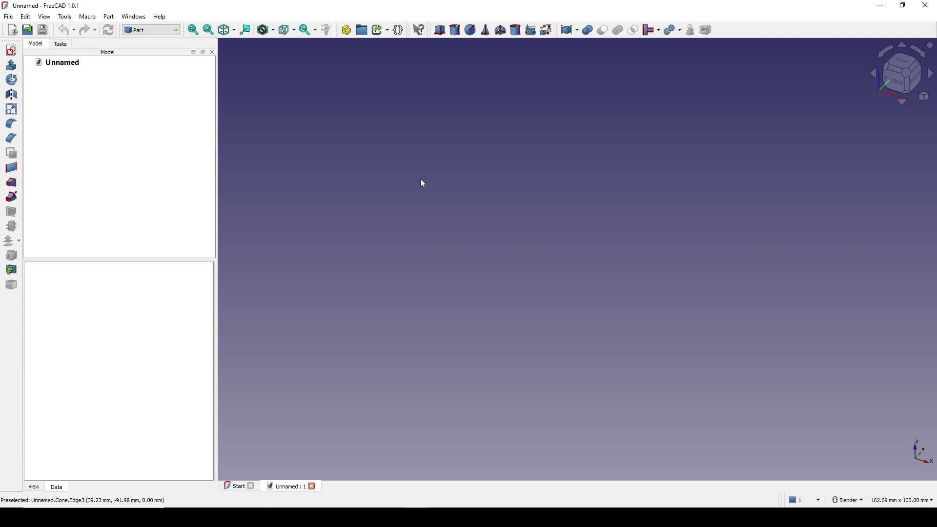
Add a cone primitive and set its height to 300 mm
left_click(486, 31)
scroll(638, 235, "up", 3)
scroll(638, 235, "down", 5)
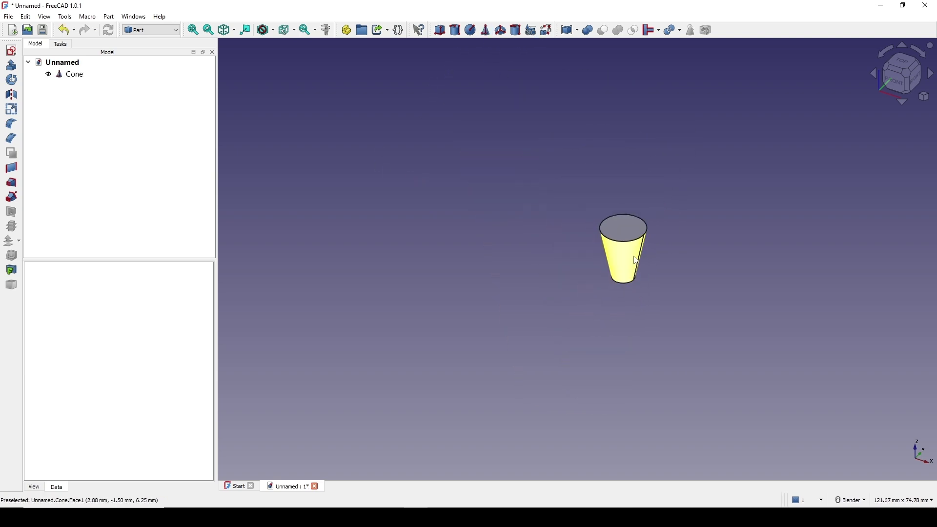
left_click(893, 83)
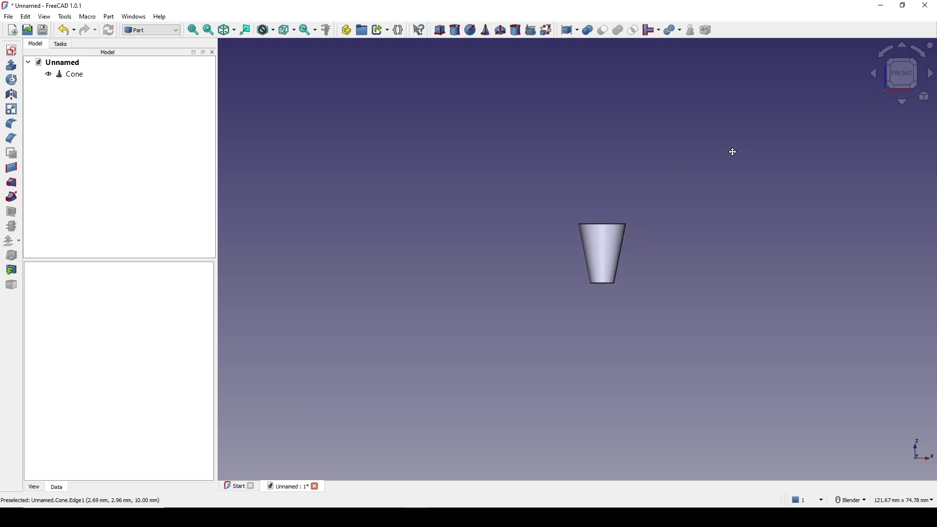
scroll(675, 169, "up", 2)
left_click(72, 75)
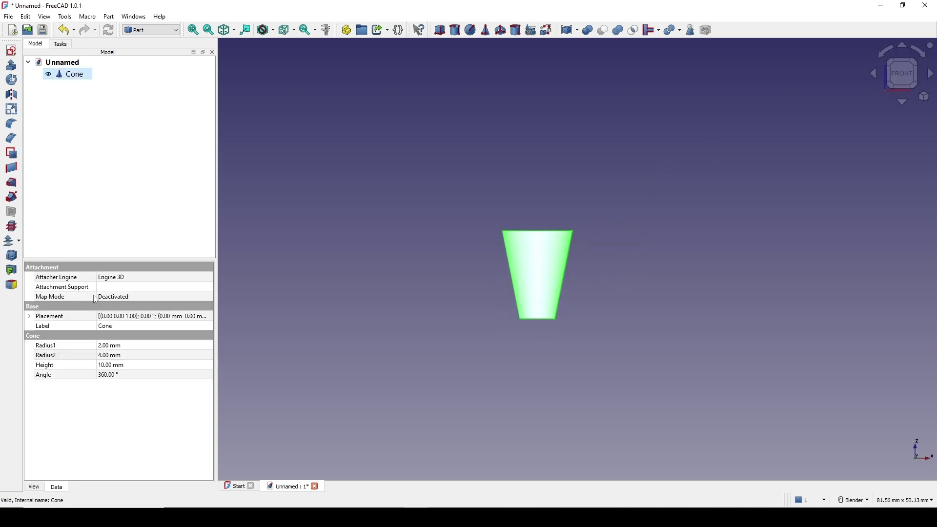
left_click(61, 366)
left_click(130, 365)
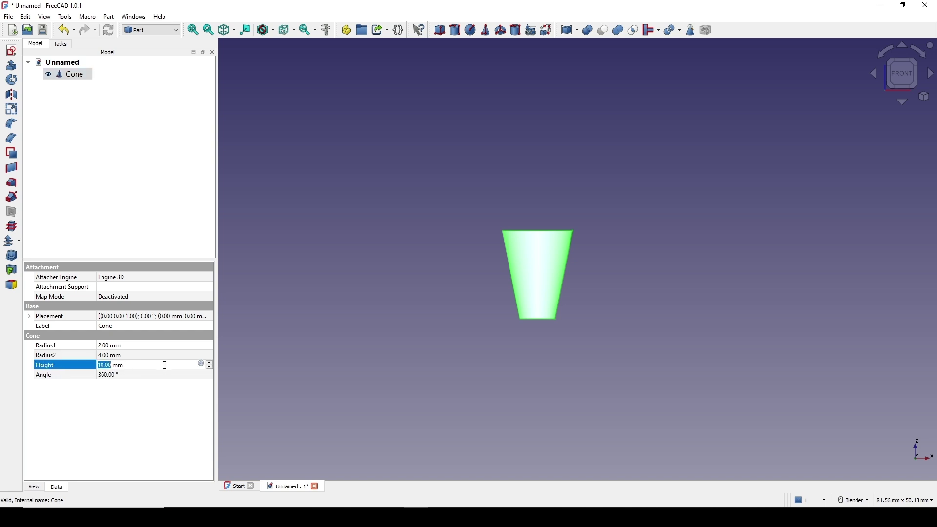
type("300")
key("Return")
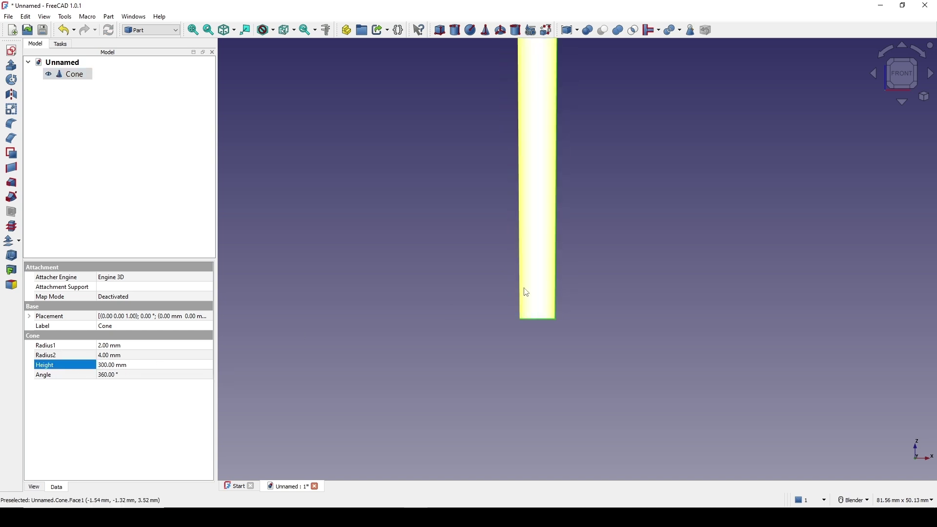
scroll(528, 289, "down", 10)
scroll(569, 251, "up", 3)
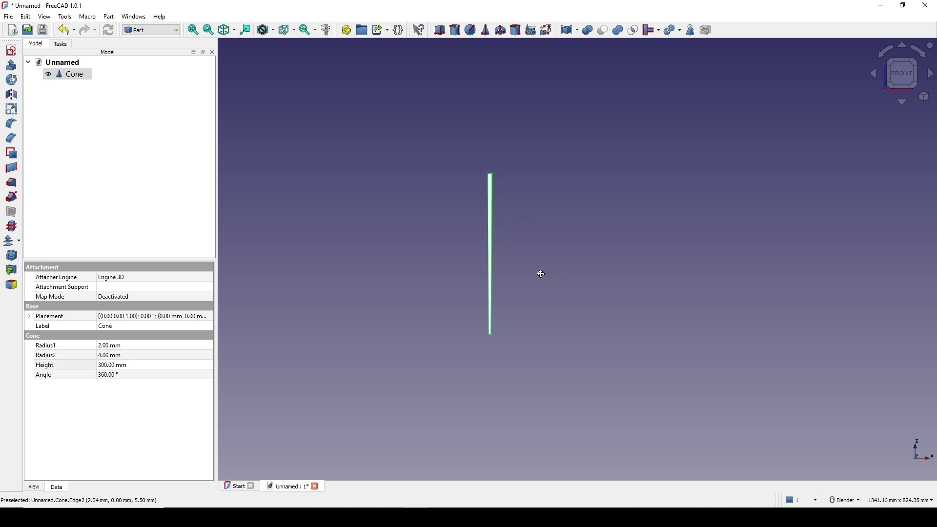
Set the cone's Radius2 to 100 mm and Radius1 to 200 mm
left_click(71, 369)
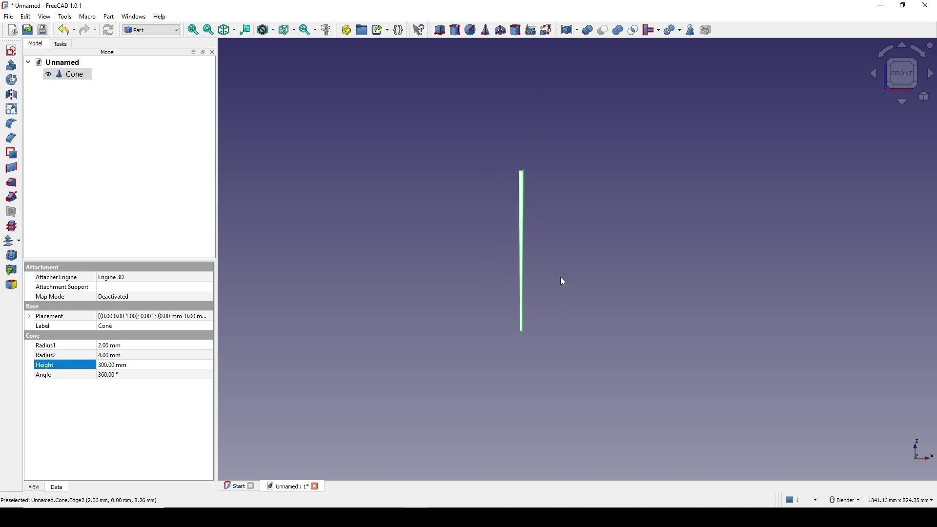
middle_click_drag(560, 278, 556, 290, "shift")
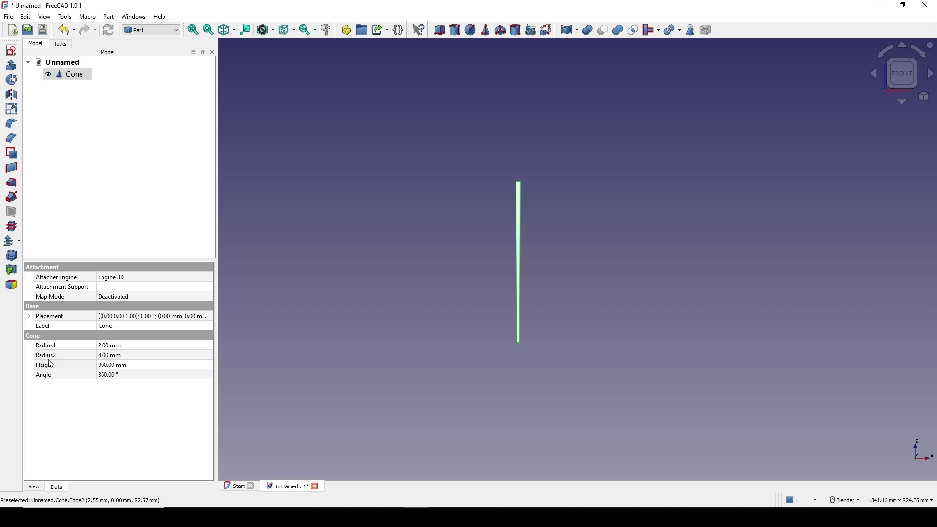
left_click(66, 356)
left_click(112, 357)
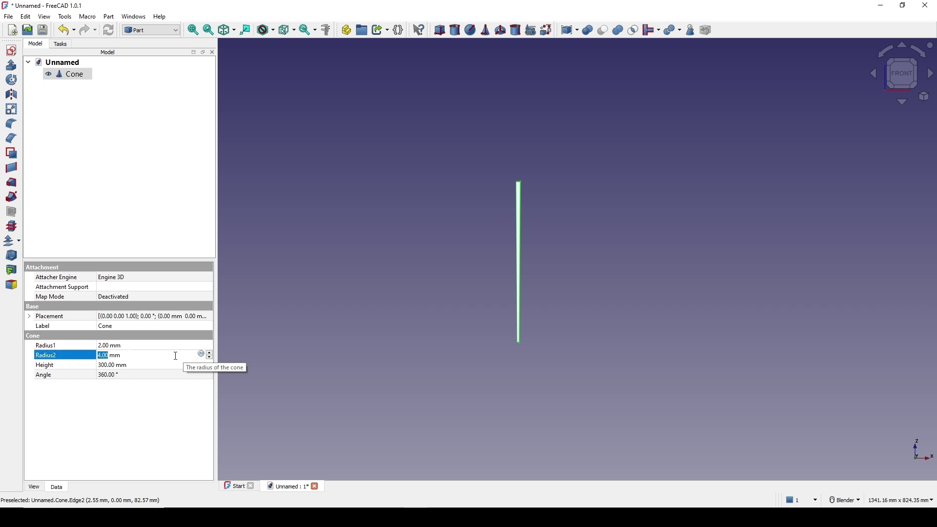
type("100")
left_click(91, 362)
left_click(110, 346)
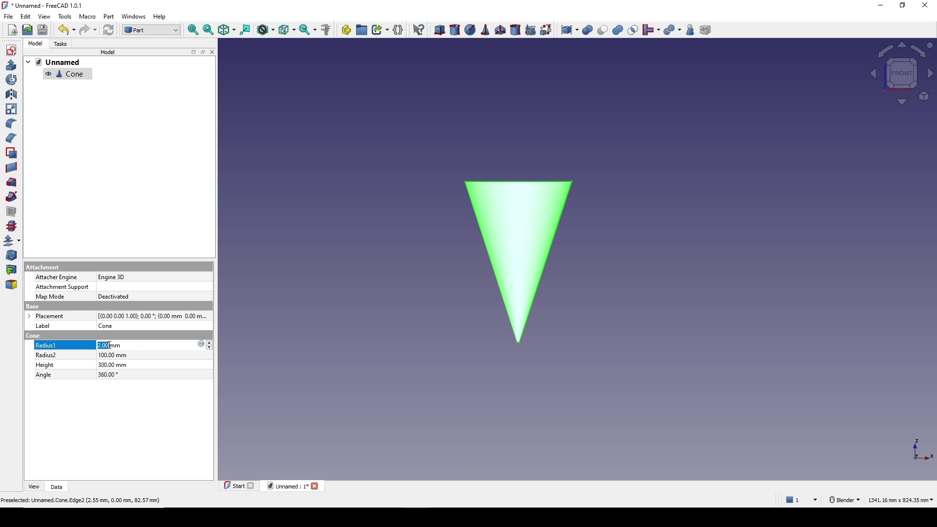
type("200")
left_click(84, 360)
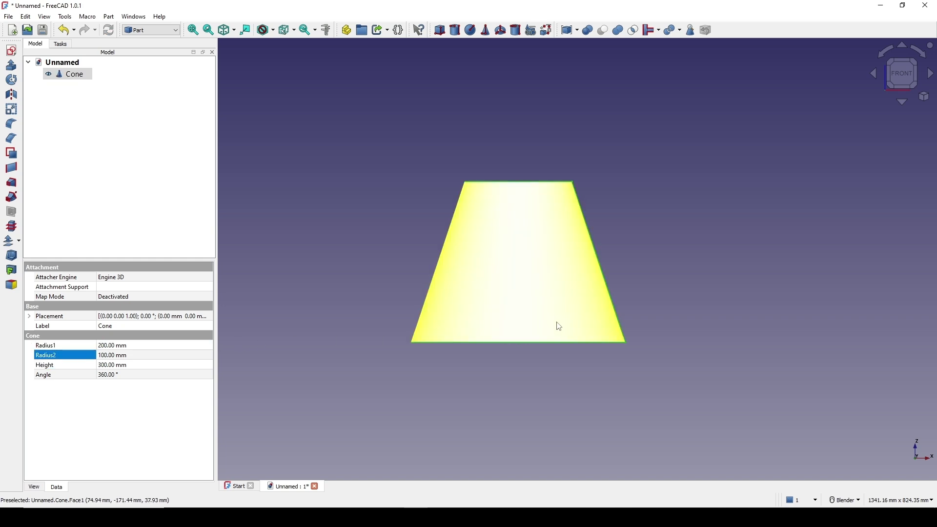
mouse_move(556, 325)
middle_mouse_down()
mouse_move(551, 308)
mouse_move(563, 326)
mouse_move(559, 349)
mouse_move(561, 339)
middle_mouse_up()
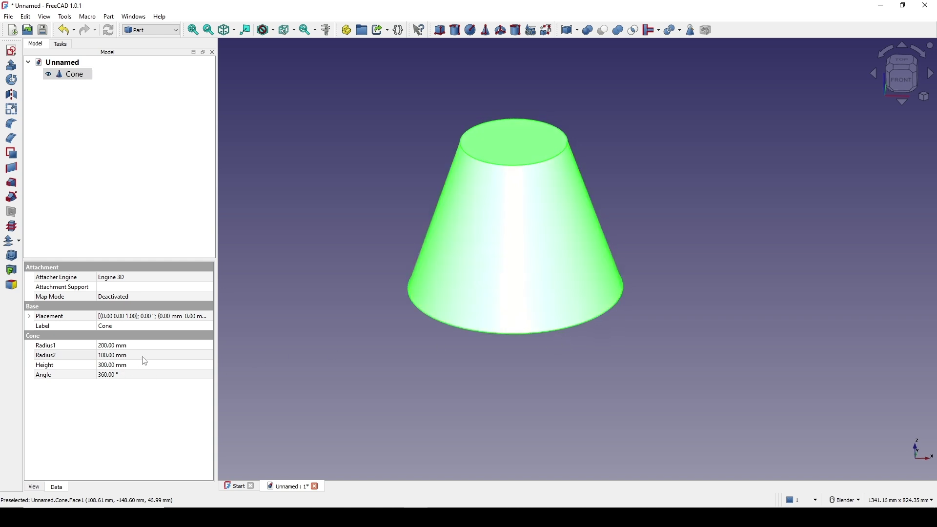
Set the cone's Radius1 to 150 mm and Radius2 to 30 mm
left_click(124, 345)
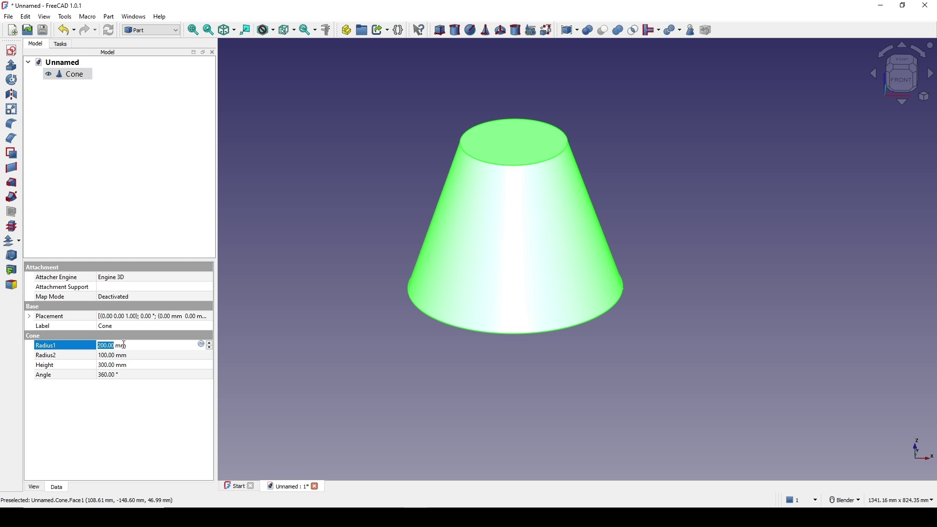
type("150")
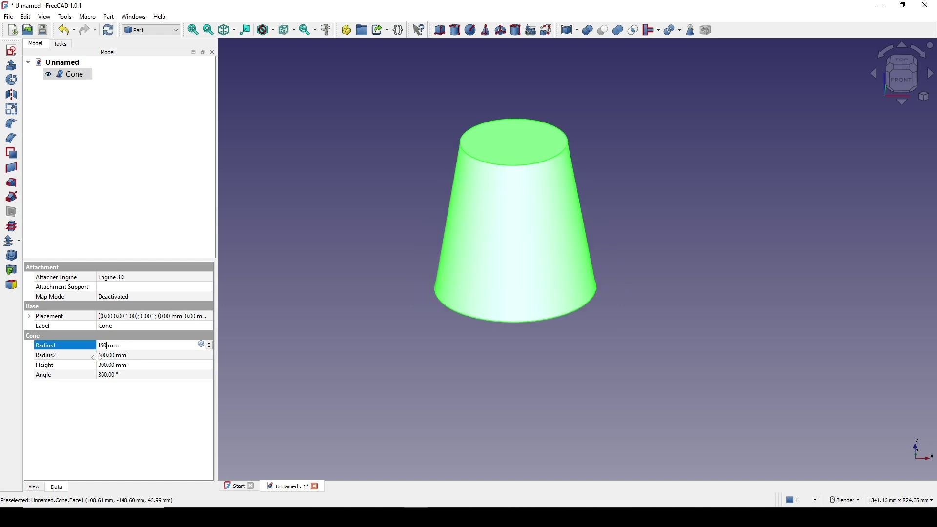
left_click(119, 359)
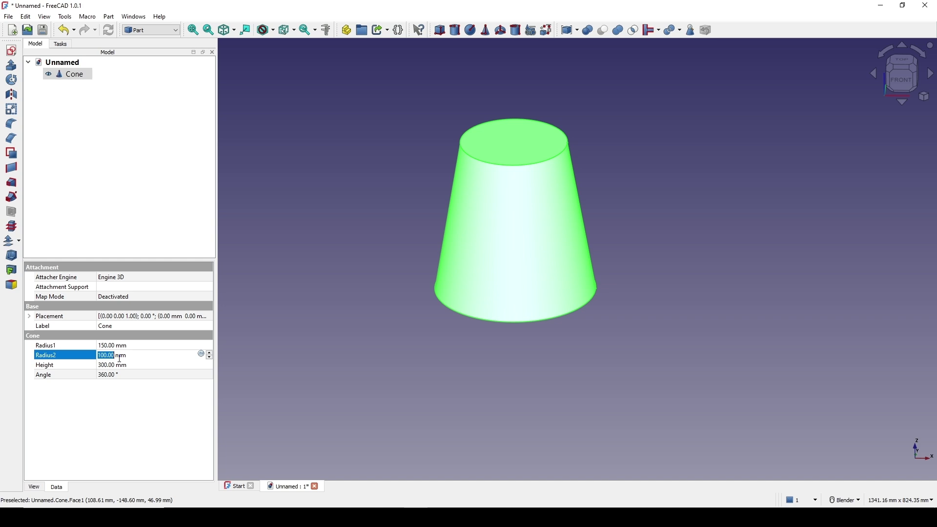
type("30")
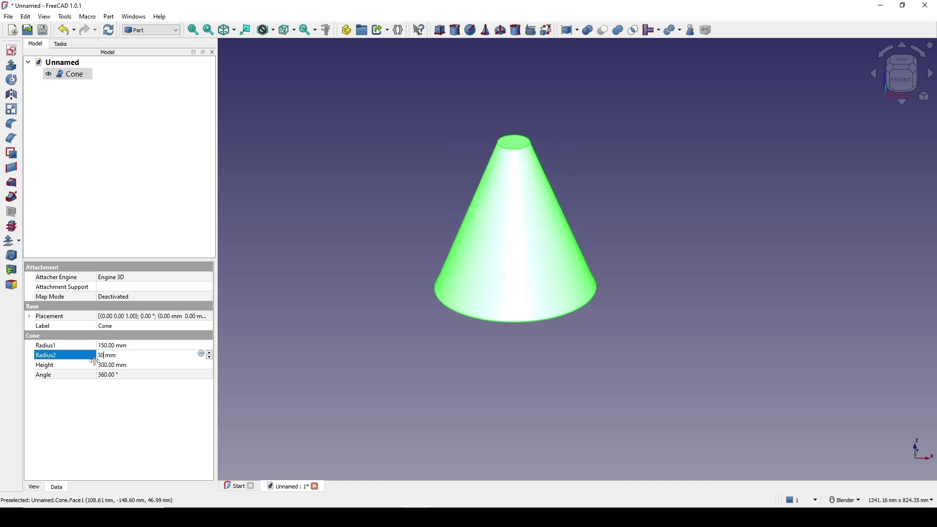
Capture the cone view, mark a freehand red spiral from the base edge to the top edge, and discard the capture
left_click(898, 82)
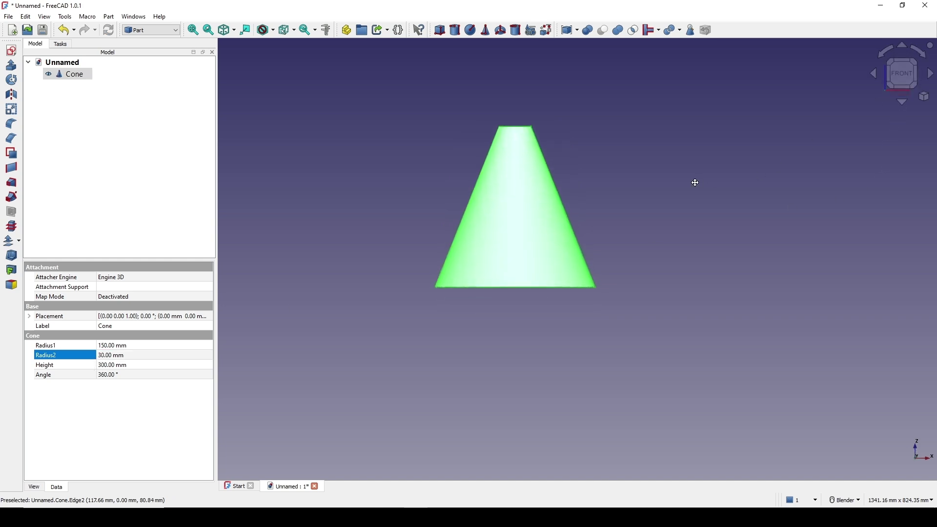
middle_click_drag(695, 182, 680, 209, "shift")
scroll(675, 227, "up", 1)
middle_click_drag(609, 234, 564, 247)
scroll(563, 248, "up", 1)
left_click(499, 135)
left_click(684, 205)
left_click(687, 216)
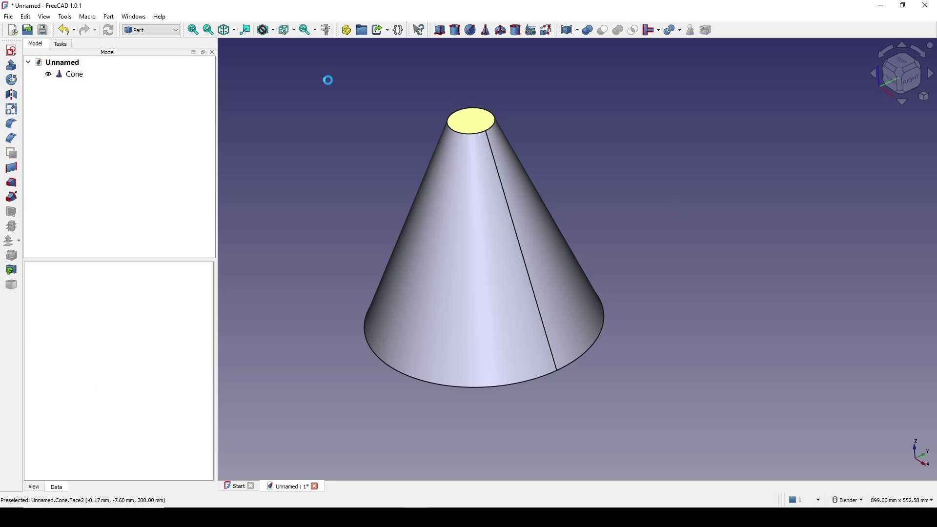
key("Print")
left_click_drag(210, 31, 732, 428)
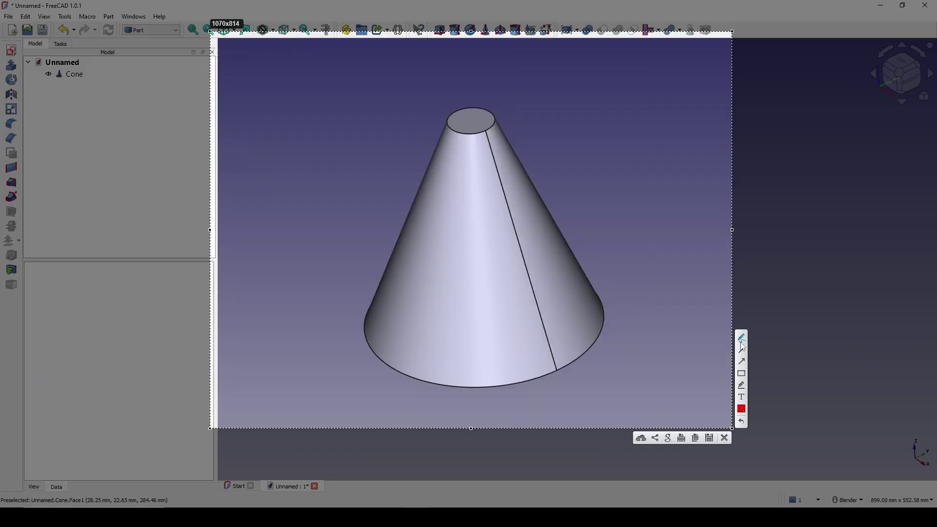
left_click_drag(557, 368, 557, 367)
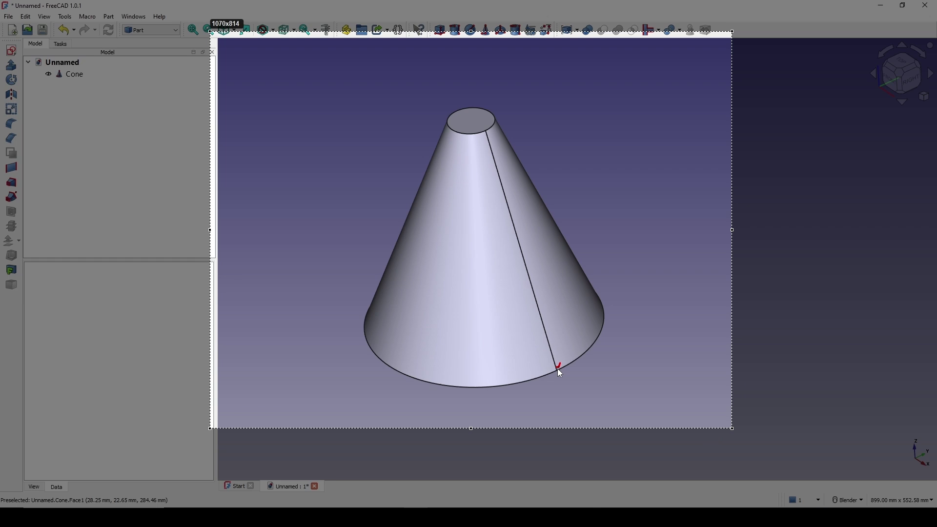
left_click_drag(598, 289, 597, 290)
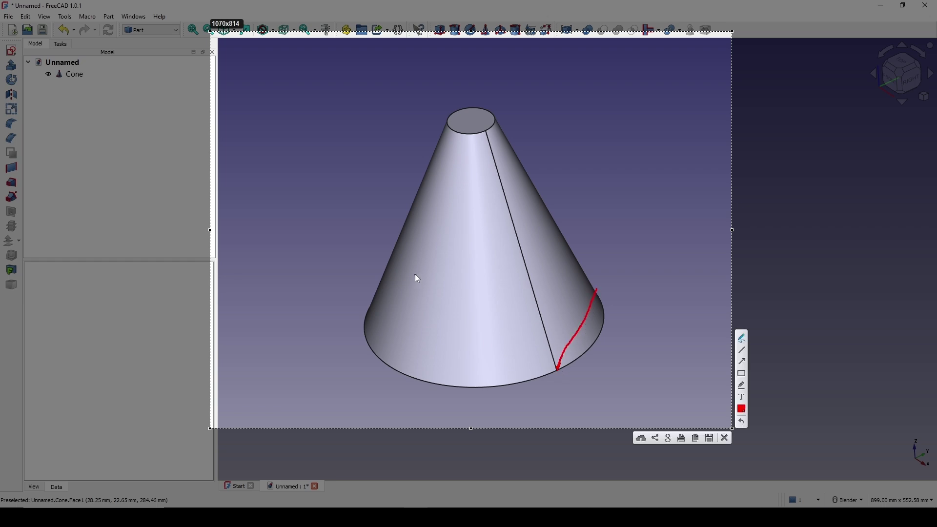
left_click_drag(387, 263, 419, 247)
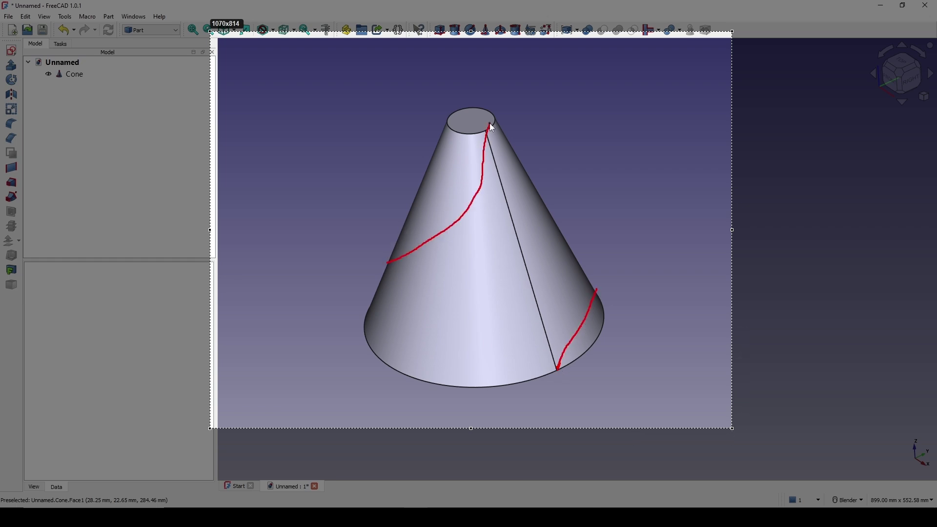
left_click_drag(489, 123, 489, 124)
left_click_drag(487, 134, 489, 140)
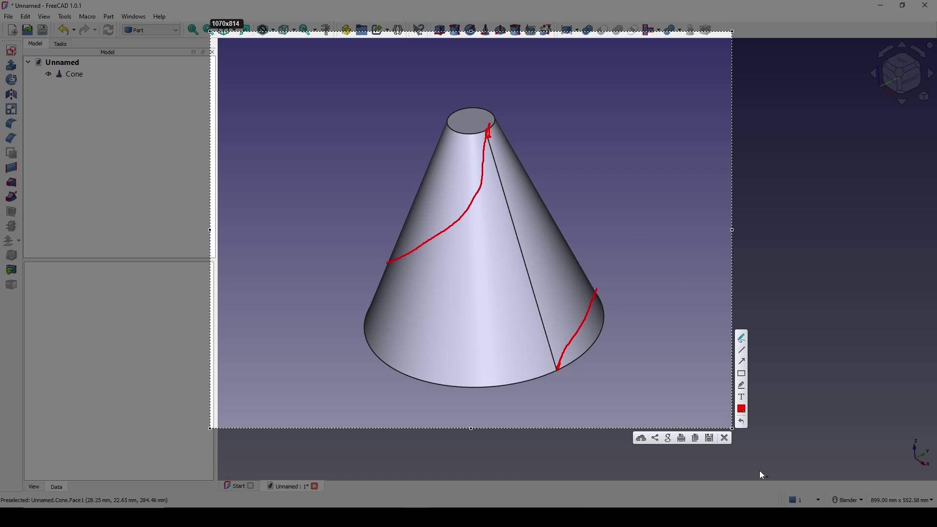
left_click(721, 437)
Create a sketch-on-surface object from the cone's conical side face using the Curves workbench
scroll(548, 321, "down", 3)
middle_click_drag(523, 328, 541, 326)
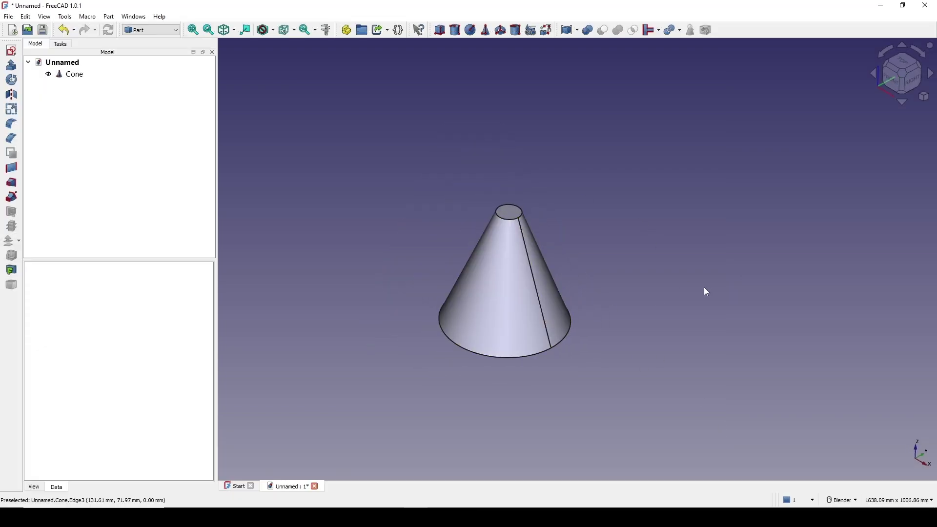
left_click(510, 295)
left_click(154, 30)
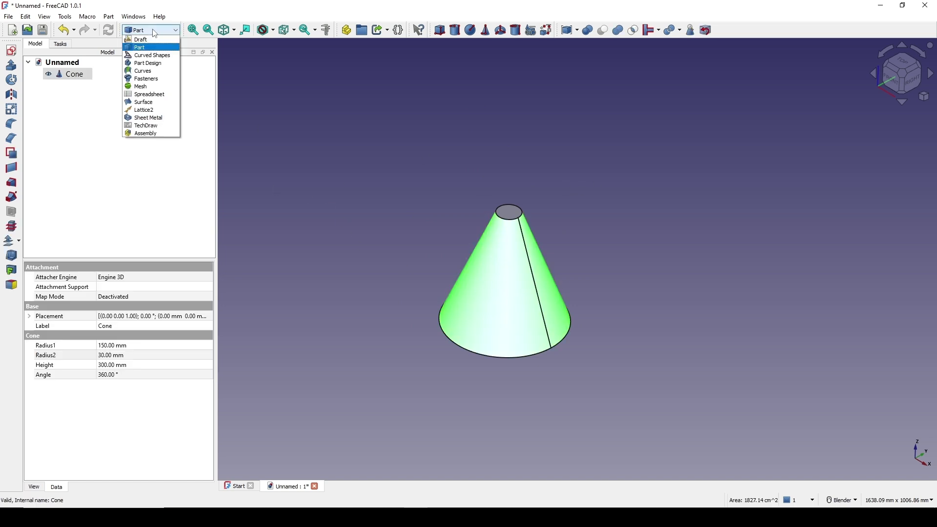
left_click(141, 71)
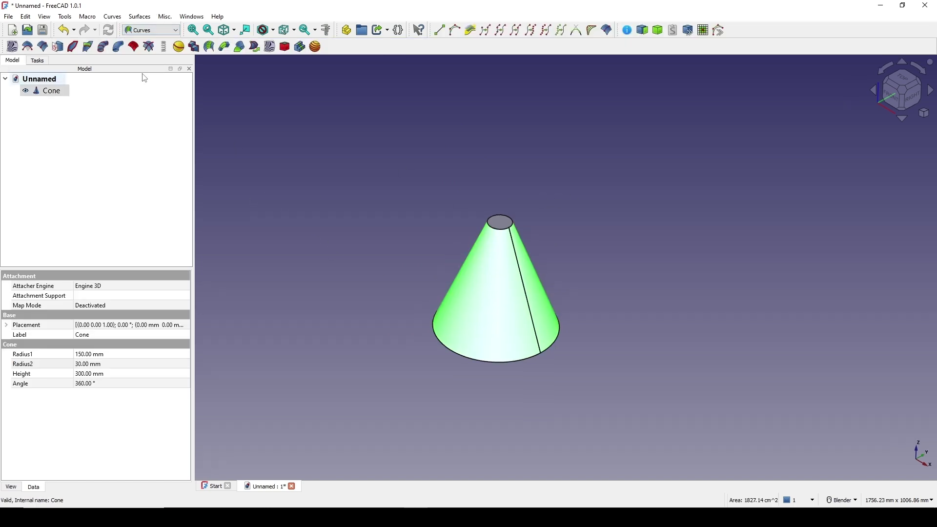
left_click(58, 47)
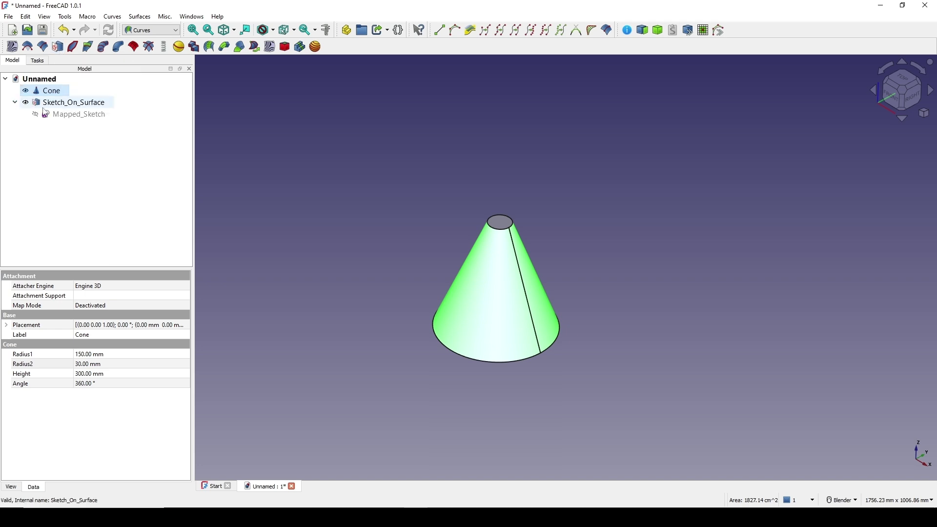
Edit the mapped sketch in section view, adding a diagonal line from the origin to the opposite corner of the construction rectangle
left_click(71, 115)
double_click(71, 115)
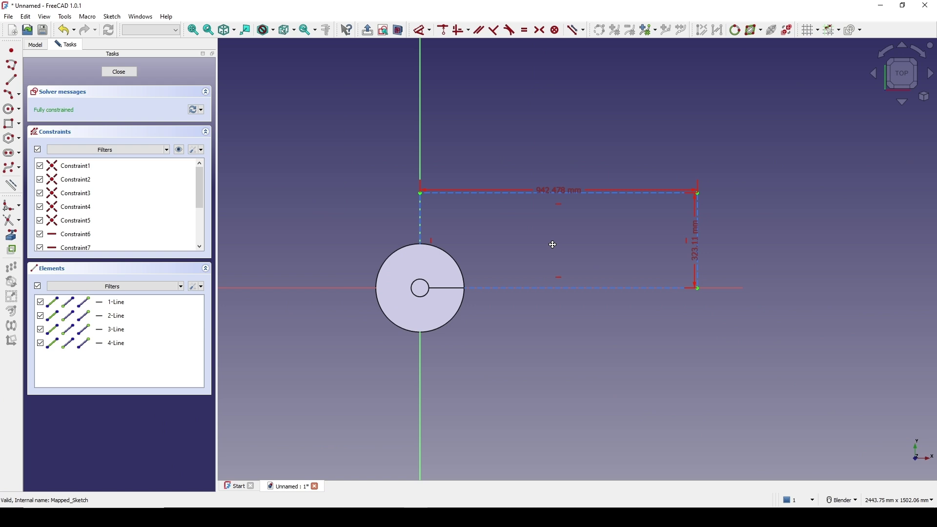
left_click(399, 35)
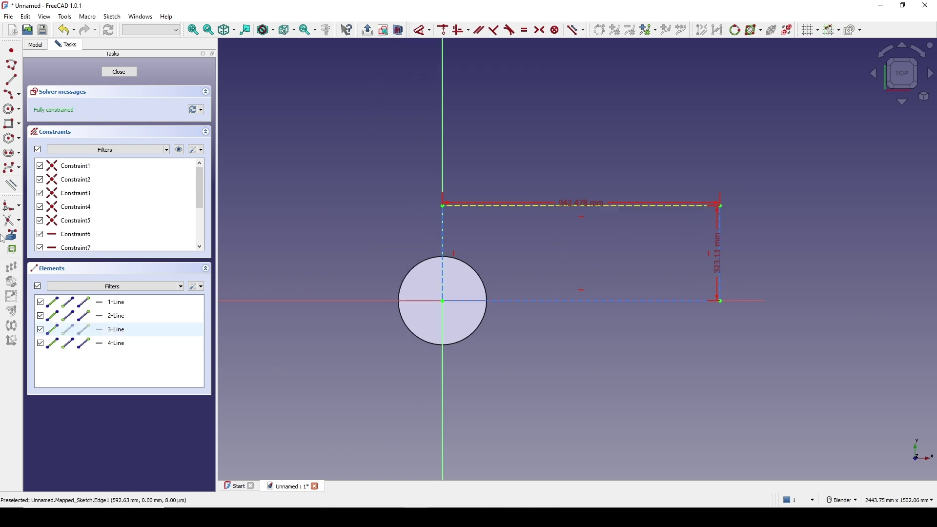
left_click(11, 79)
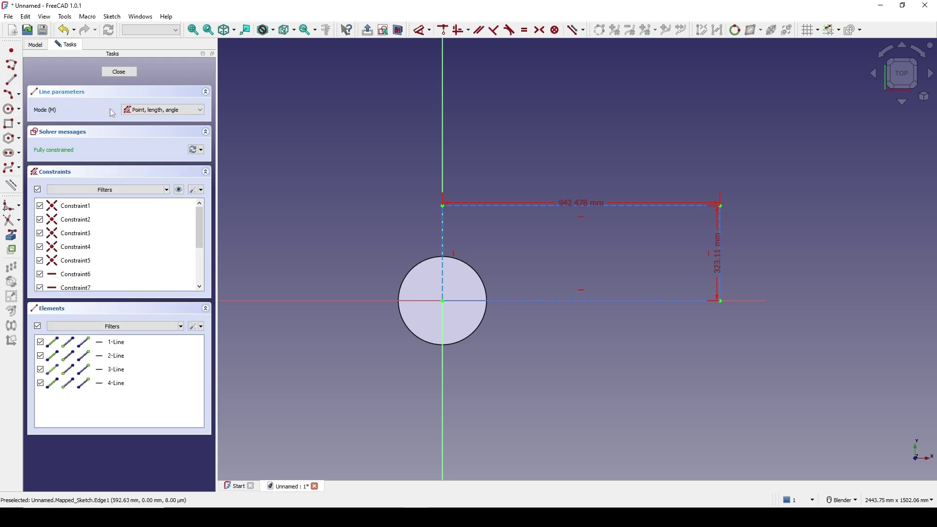
left_click(443, 302)
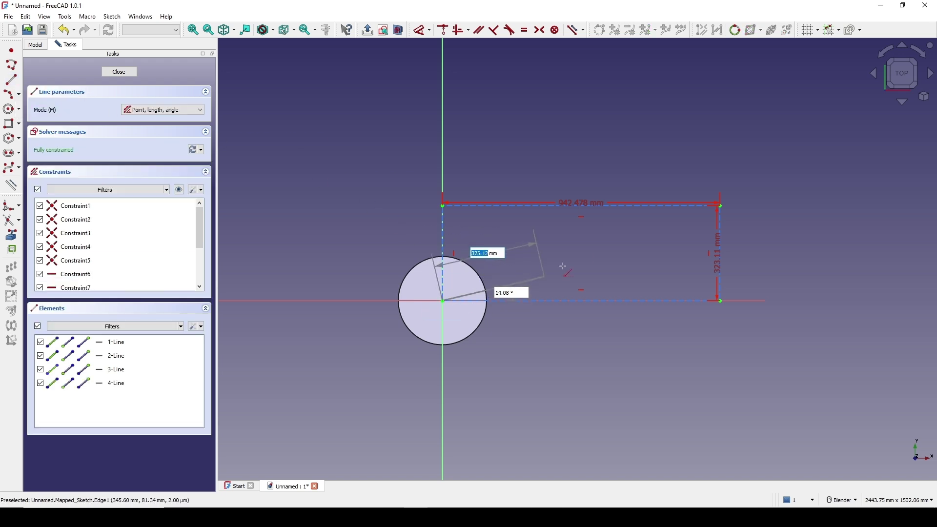
left_click(722, 207)
right_click(798, 210)
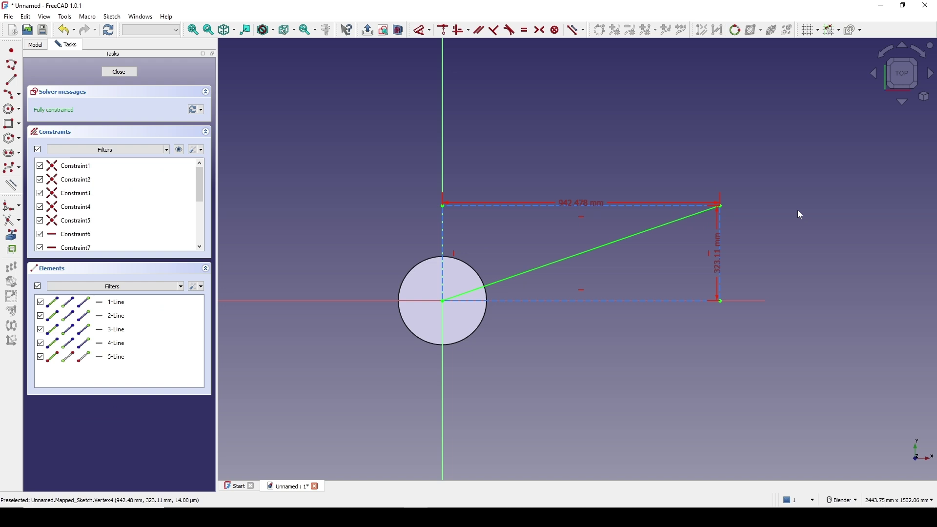
left_click(111, 74)
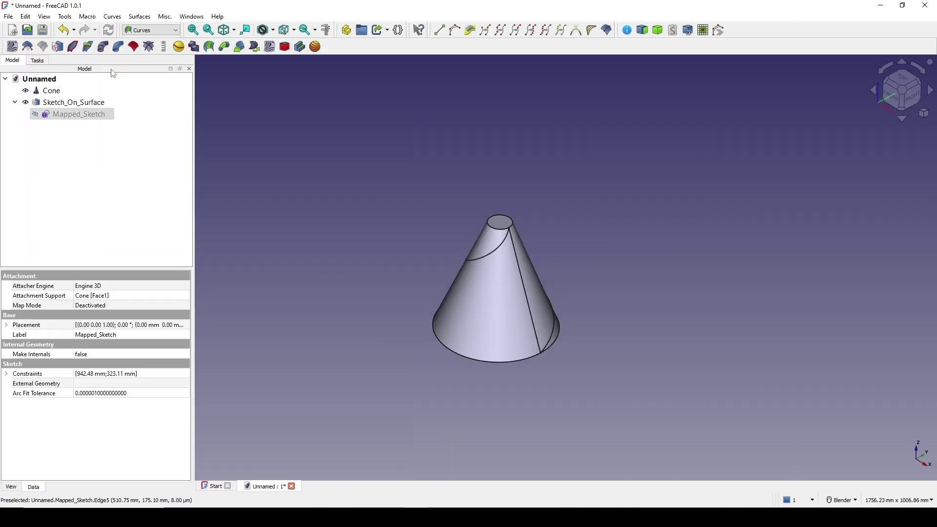
Examine the curve wrapped around the cone from the rear and select it
mouse_move(610, 358)
middle_mouse_down()
mouse_move(476, 323)
mouse_move(478, 333)
middle_mouse_up()
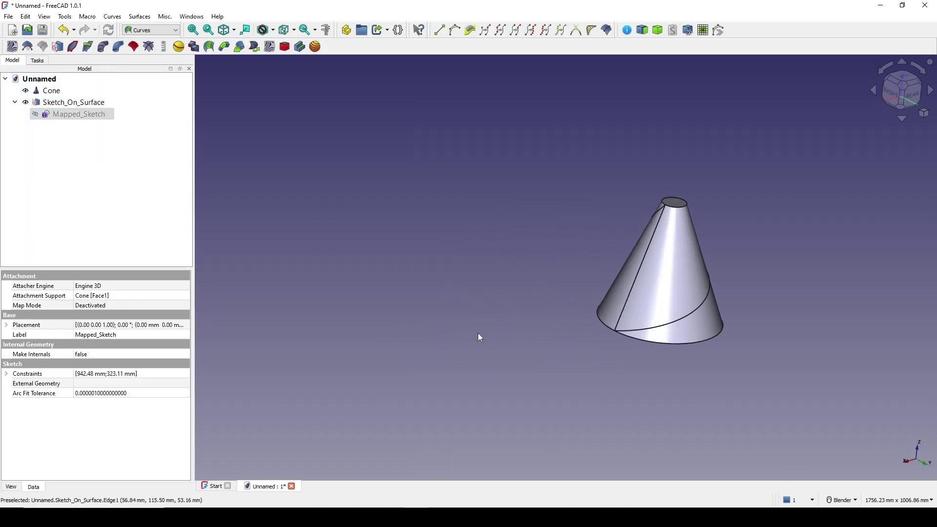
middle_click_drag(691, 319, 659, 323)
middle_click_drag(724, 325, 612, 361, "shift")
left_click(611, 332)
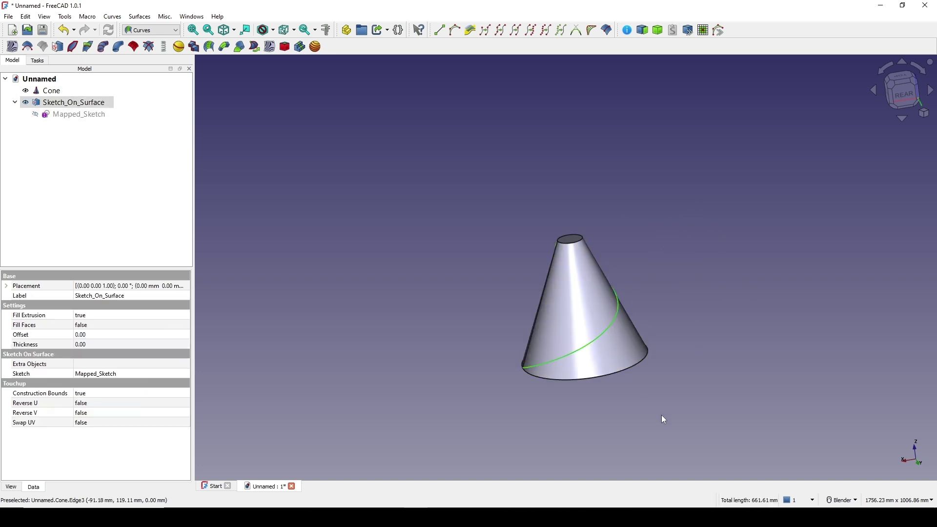
Hide the cone and show only the spiral curve in front view
middle_click_drag(648, 418, 498, 429)
middle_click_drag(833, 341, 503, 316, "shift")
middle_click_drag(873, 350, 777, 350, "shift")
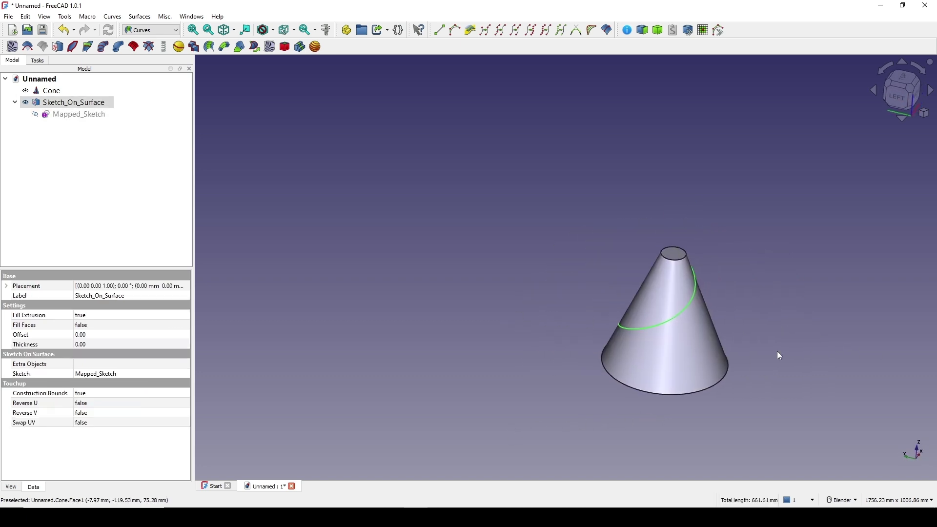
middle_click_drag(777, 350, 684, 351)
left_click(47, 91)
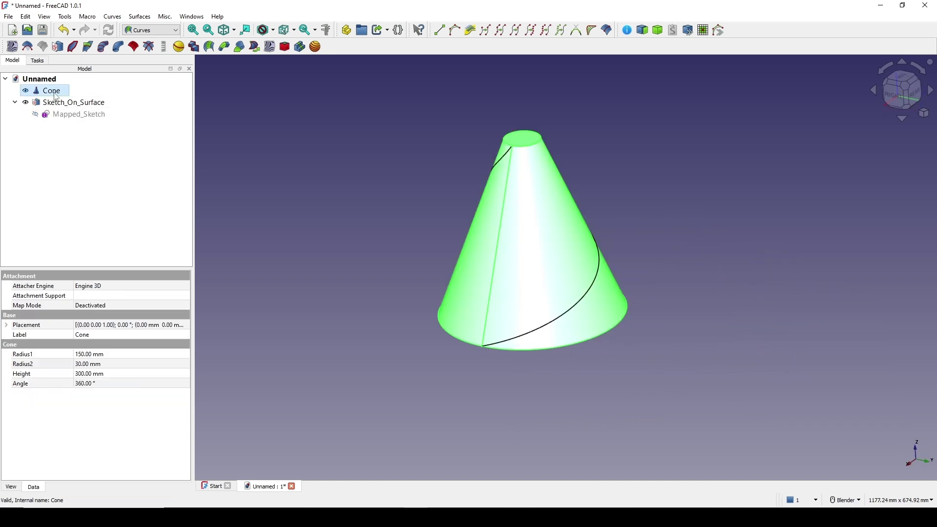
key("space")
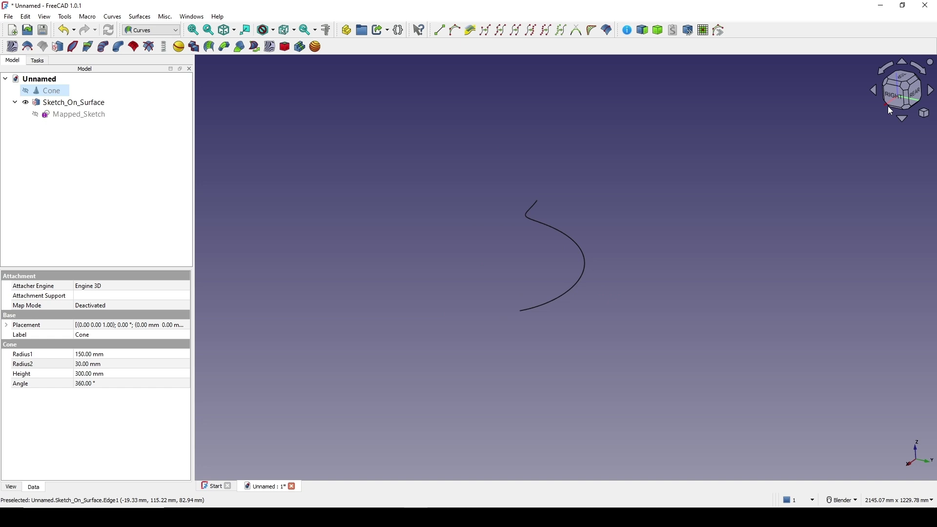
middle_click_drag(642, 259, 840, 234)
left_click(900, 93)
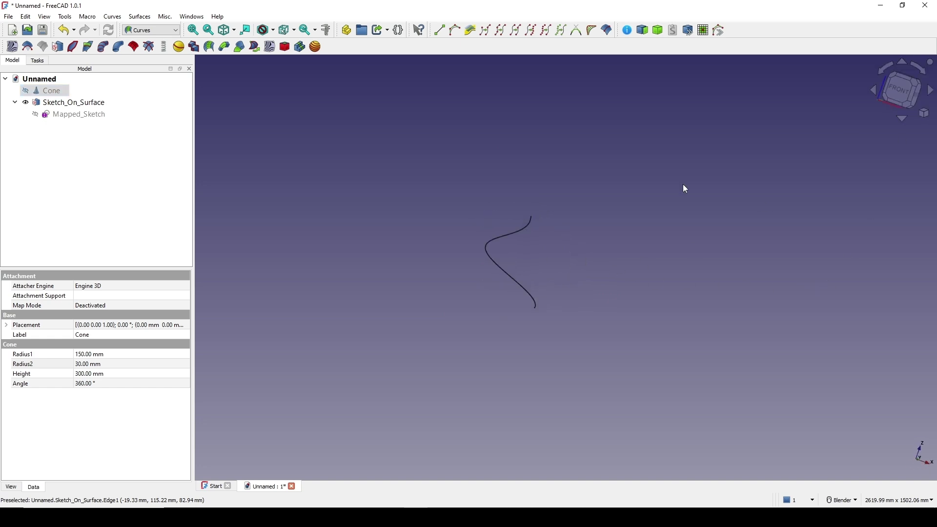
scroll(557, 263, "up", 1)
middle_click_drag(556, 262, 535, 242, "shift")
scroll(569, 279, "up", 3)
left_click(531, 318)
left_click(559, 282)
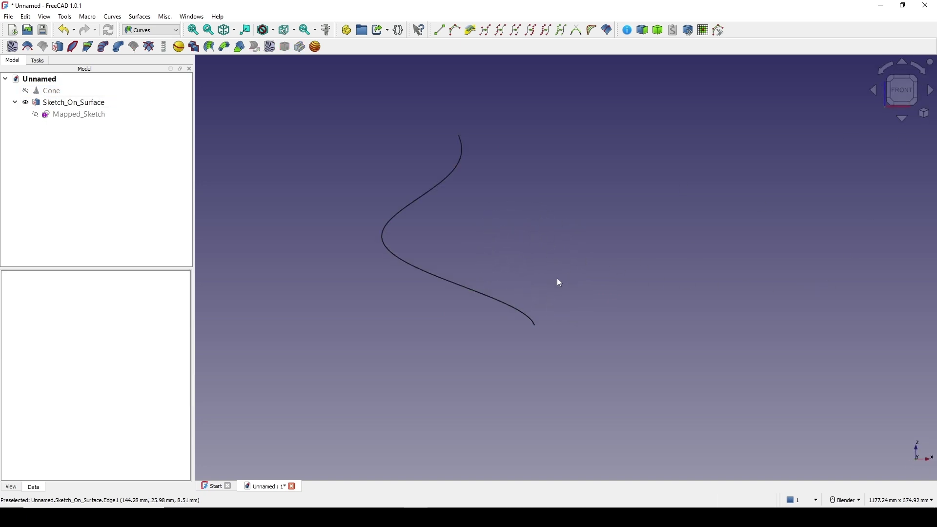
In the Part workbench, create a sketch attached normal to edge at the spiral curve's lower end vertex
left_click(157, 30)
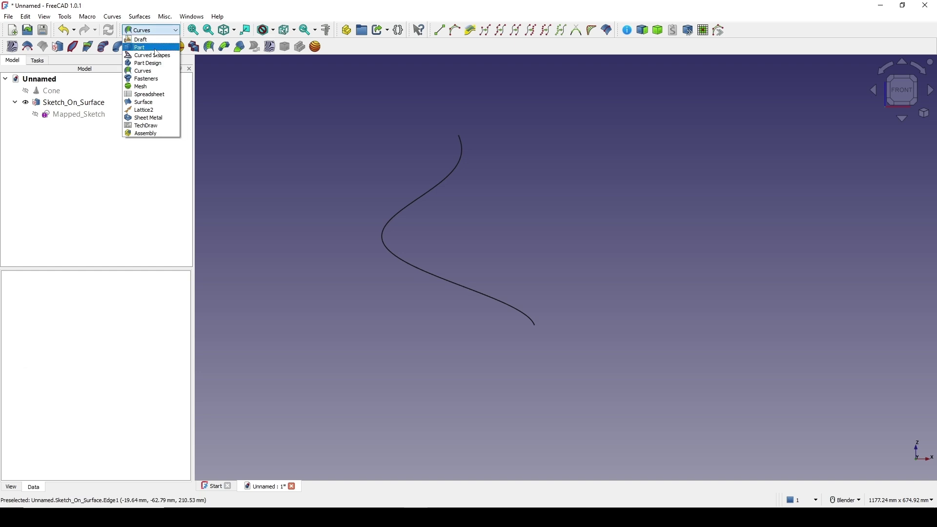
left_click(157, 47)
middle_click_drag(550, 230, 546, 309)
left_click(523, 261)
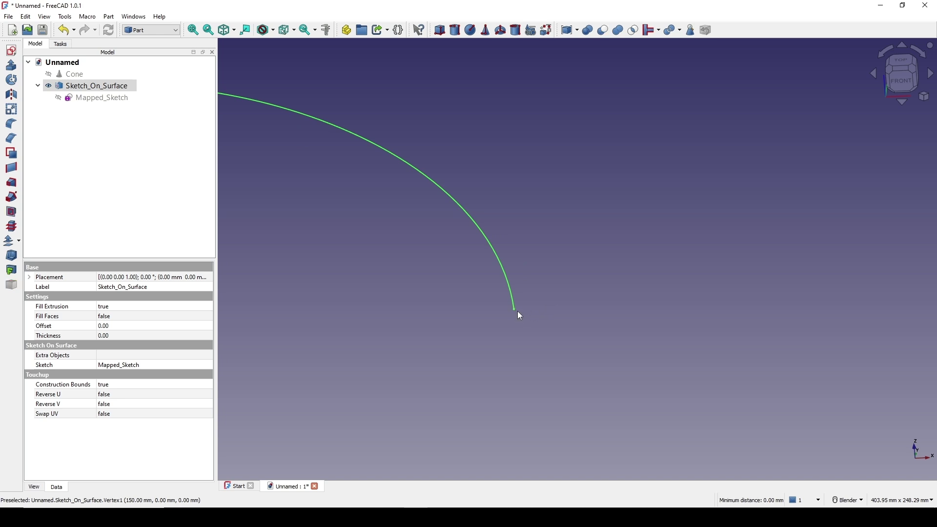
left_click(12, 50)
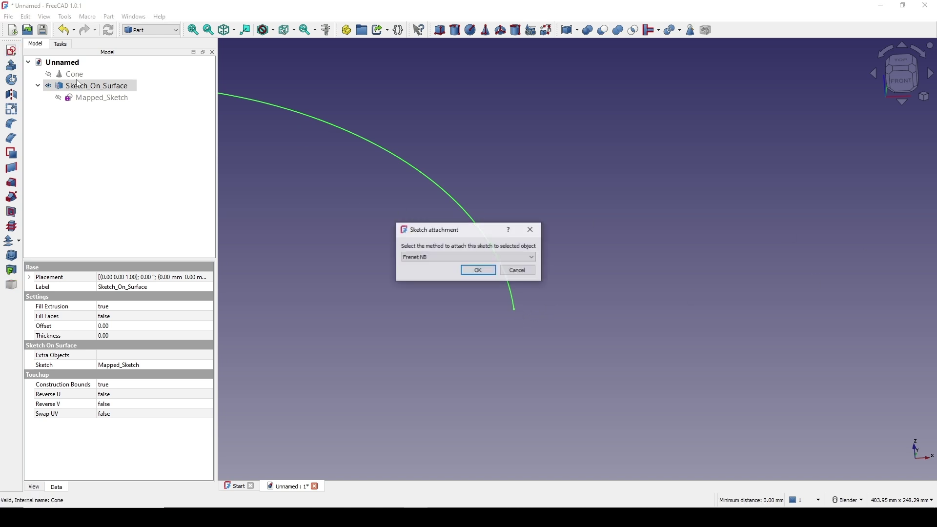
left_click(441, 257)
left_click(421, 278)
left_click(489, 271)
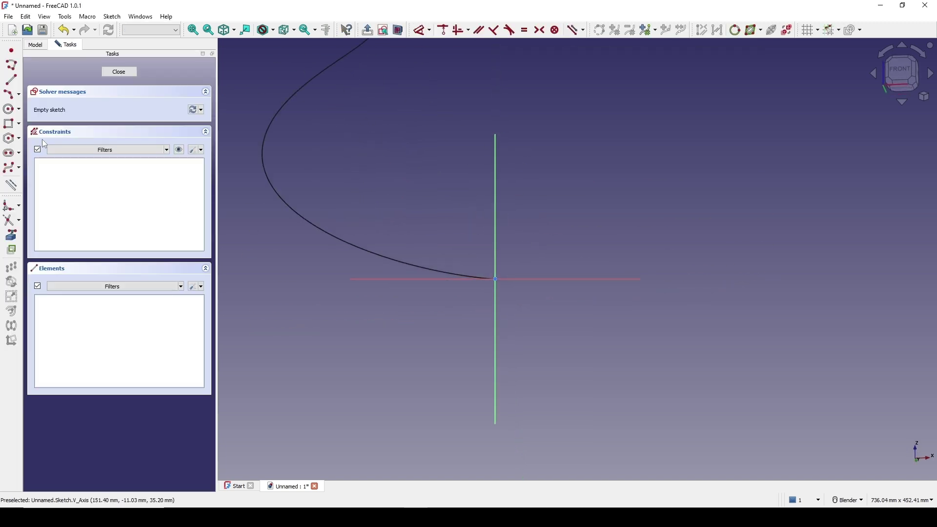
Draw a circle centred on the sketch origin, set its diameter to 100 mm, and close the sketch
left_click(9, 109)
left_click(496, 279)
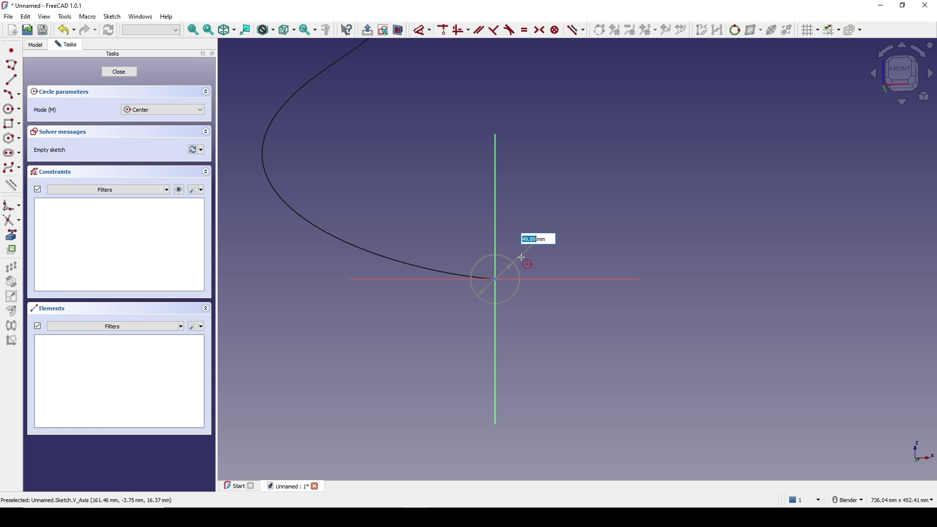
left_click(534, 254)
key("d")
left_click(540, 261)
left_click(591, 214)
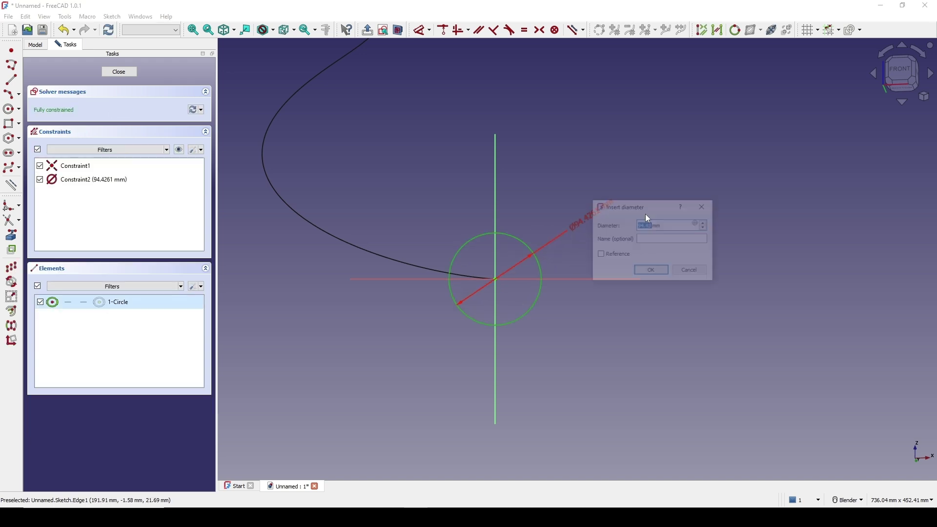
type("100")
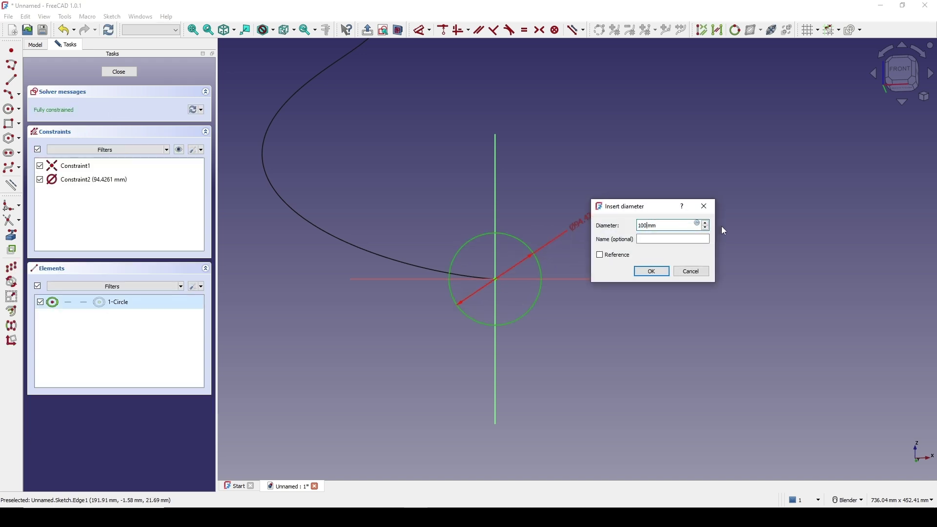
key("Return")
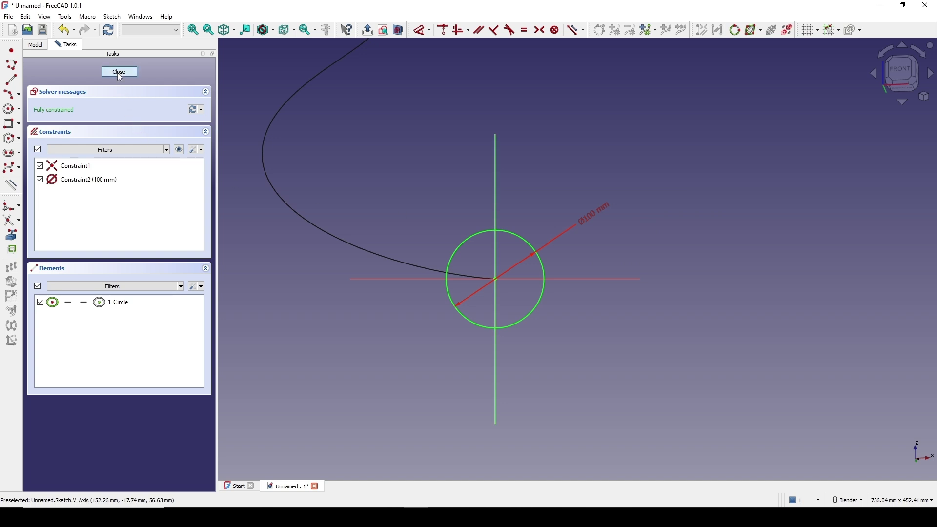
left_click(119, 72)
Create a second sketch attached normal to edge at the spiral curve's upper end vertex
scroll(585, 211, "down", 3)
middle_click_drag(586, 167, 596, 210, "shift")
left_click(586, 194)
scroll(587, 195, "up", 5)
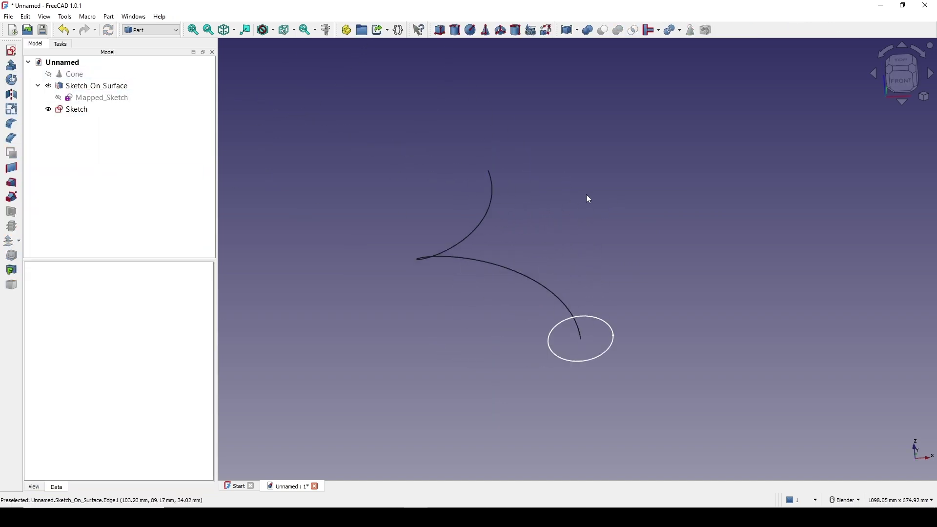
left_click(459, 199)
scroll(473, 182, "up", 5)
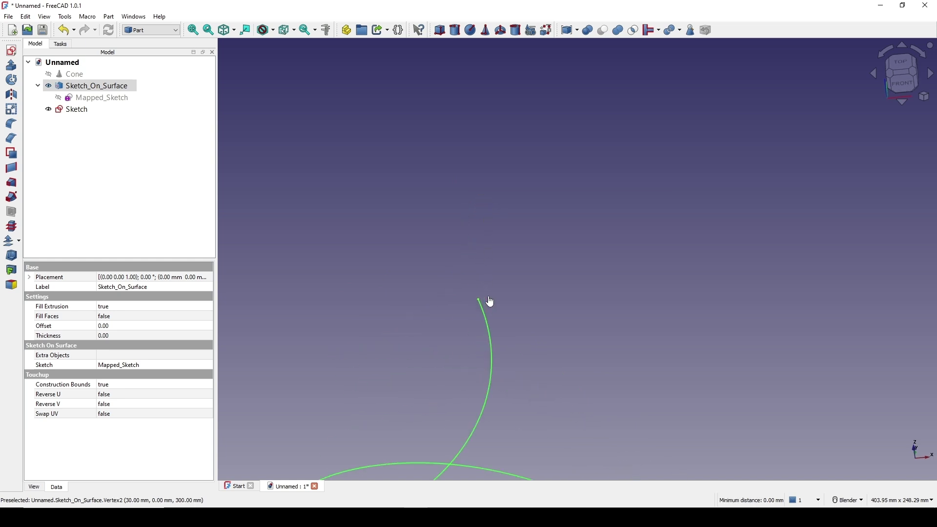
scroll(531, 319, "down", 5)
left_click(11, 51)
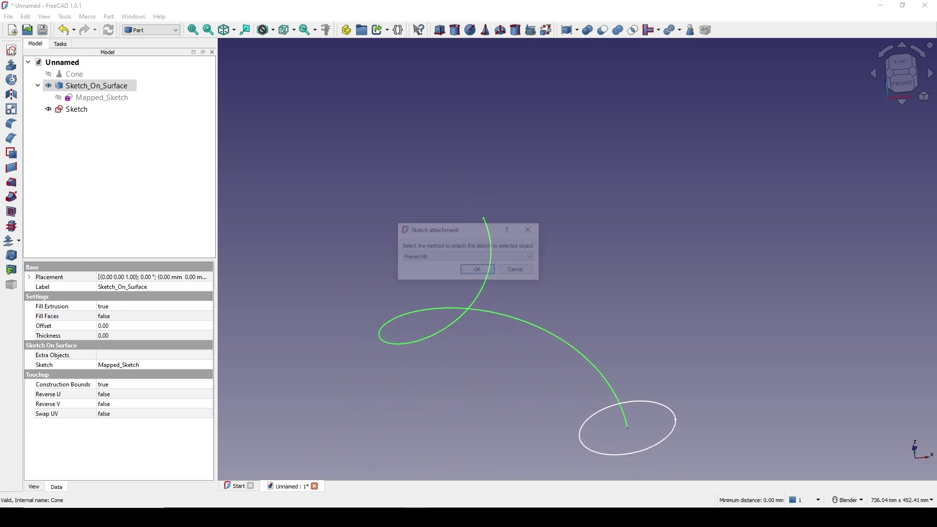
left_click(425, 256)
left_click(423, 278)
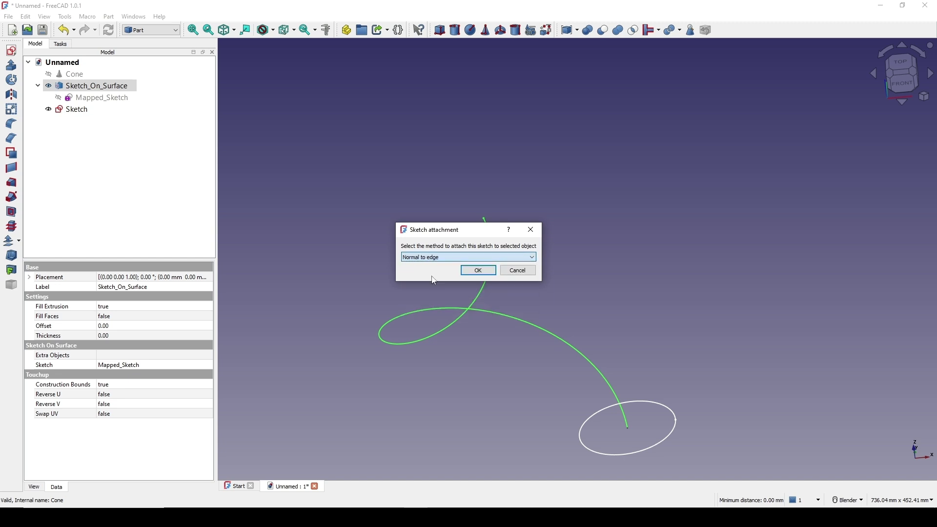
left_click(477, 270)
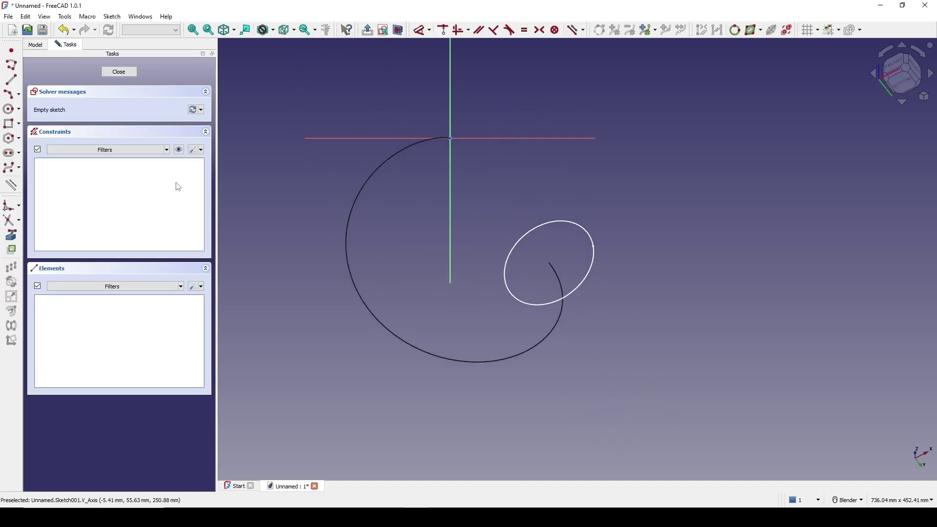
Draw a circle centred on the second sketch's origin, set its diameter to 50 mm, and close the sketch
left_click(11, 109)
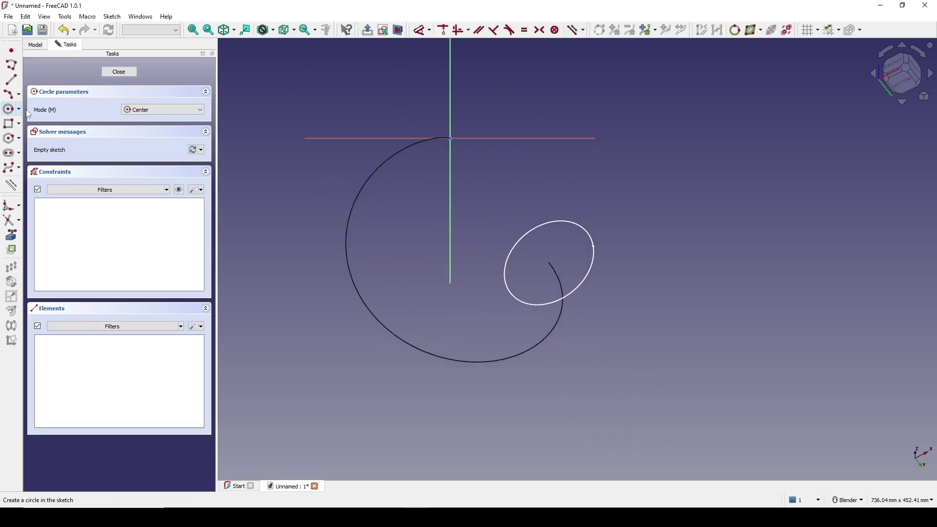
left_click(450, 139)
left_click(507, 122)
left_click(505, 121)
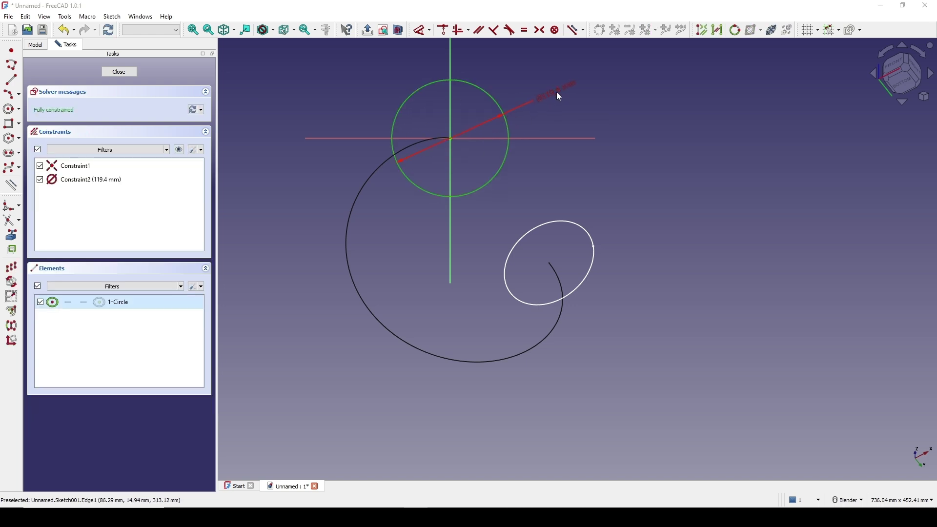
left_click(557, 92)
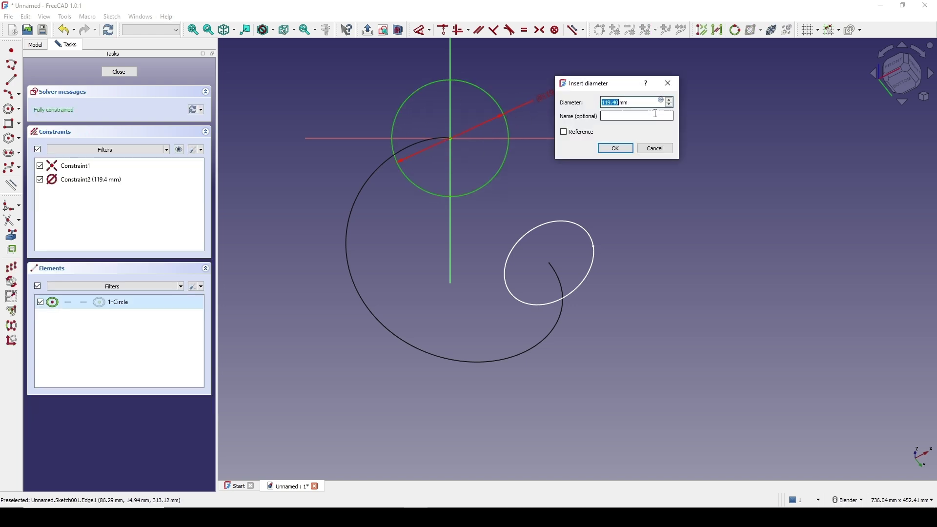
left_click(616, 148)
double_click(505, 115)
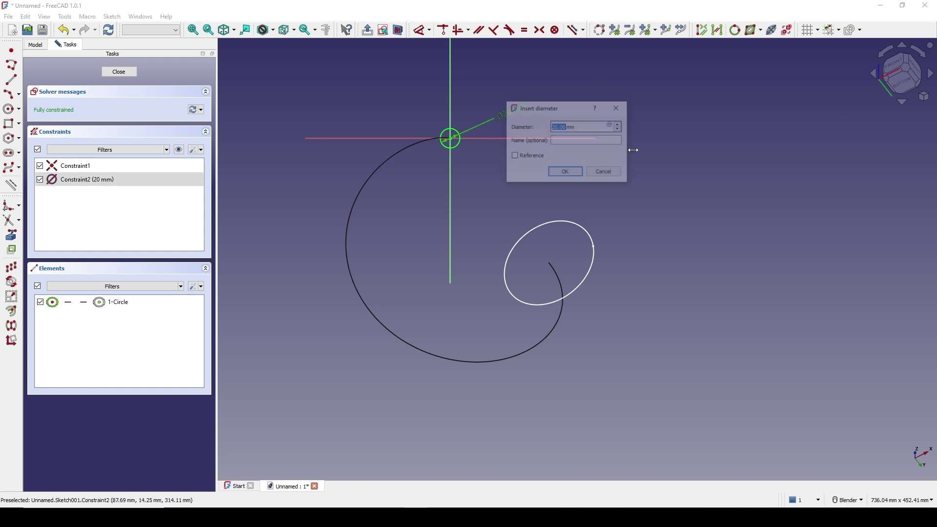
left_click(566, 173)
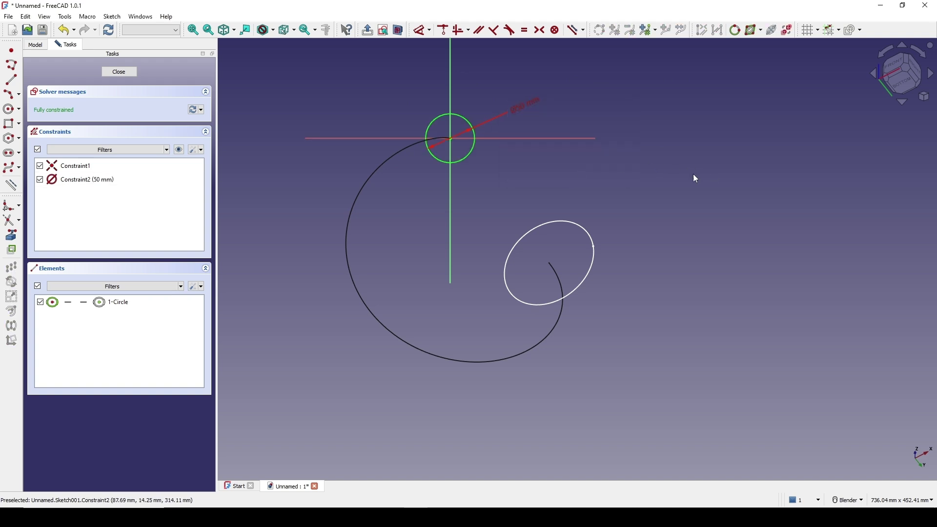
left_click(119, 71)
Sweep the two circle sketches along the spiral curve as a solid, keeping the Frenet option on
scroll(587, 272, "down", 3)
middle_click_drag(619, 282, 545, 282, "shift")
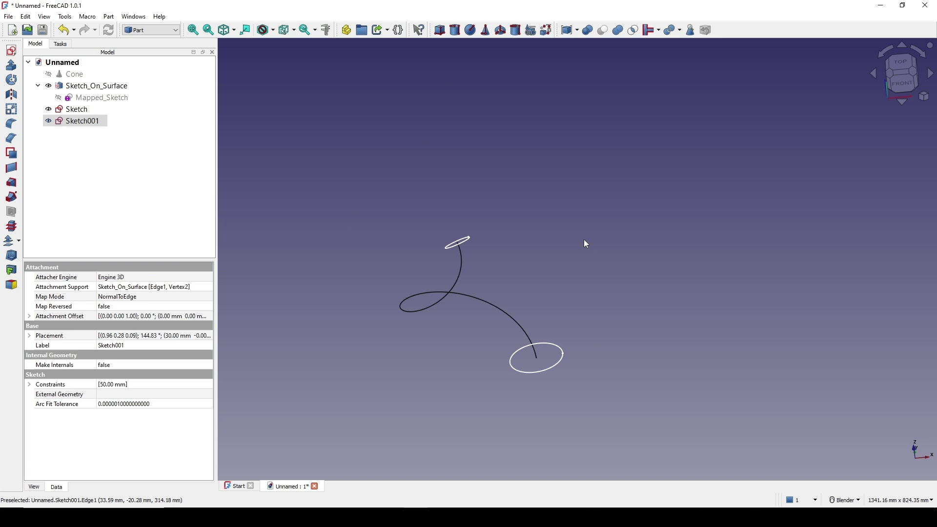
left_click(584, 239)
left_click(897, 88)
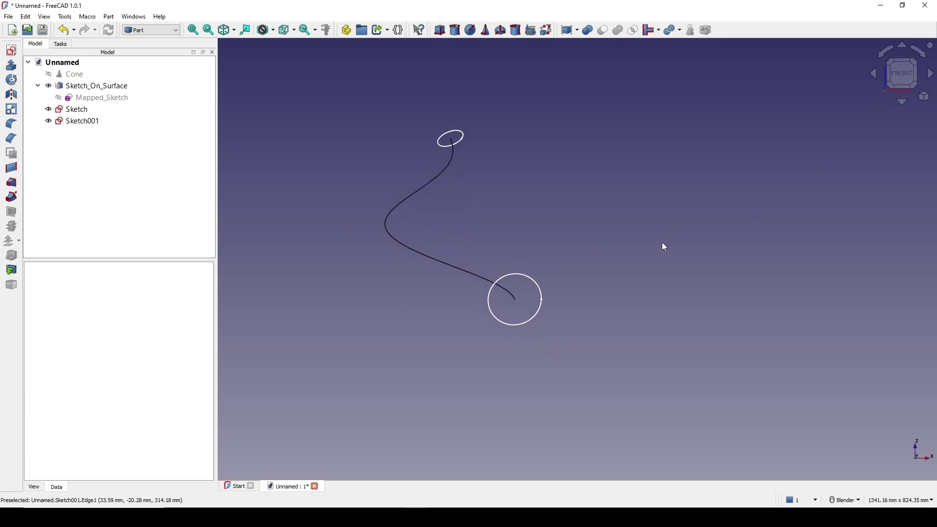
left_click(15, 199)
left_click(71, 148)
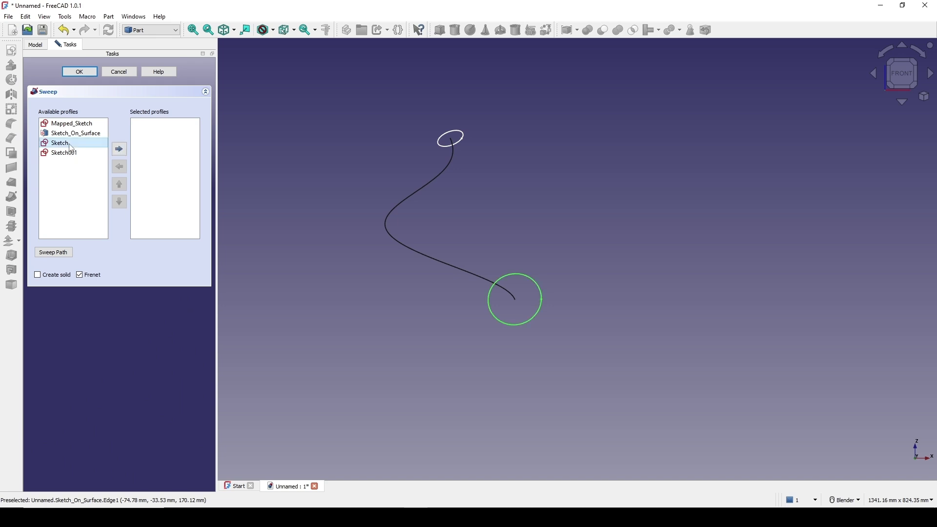
double_click(71, 148)
double_click(71, 144)
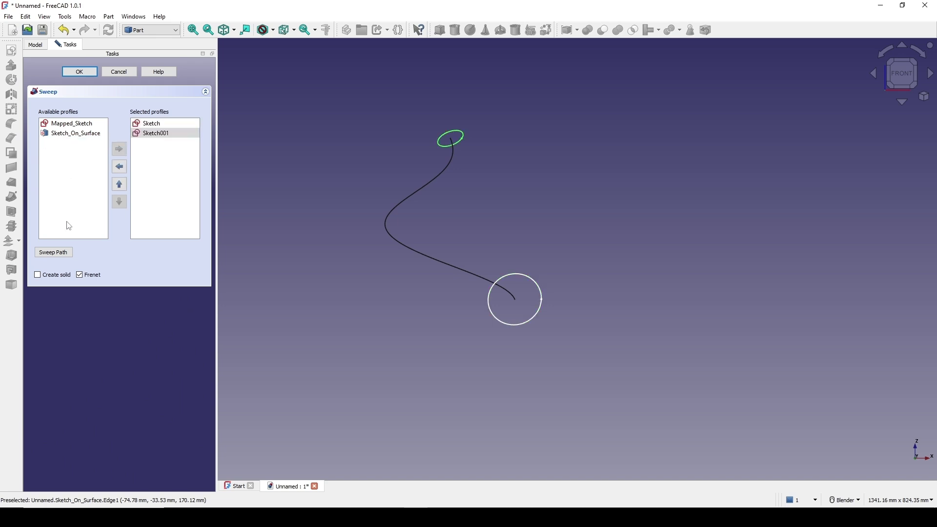
left_click(55, 253)
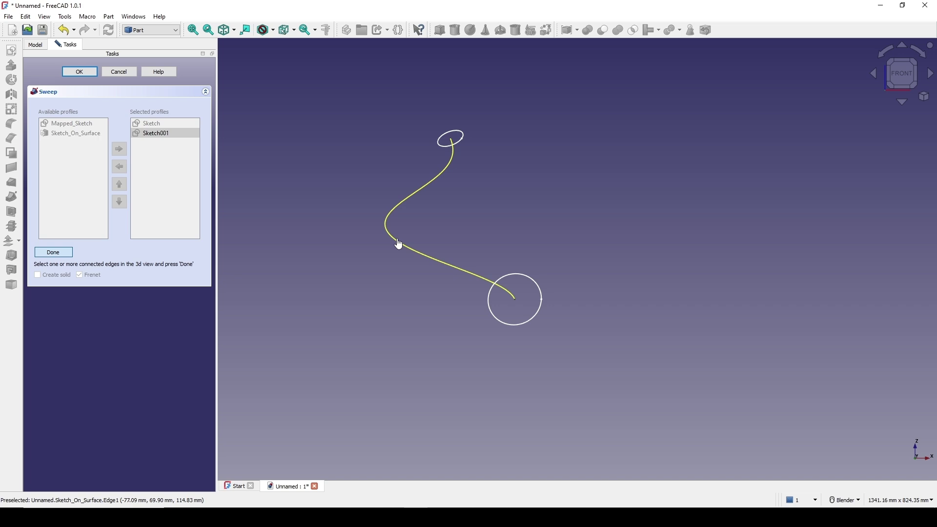
left_click(54, 253)
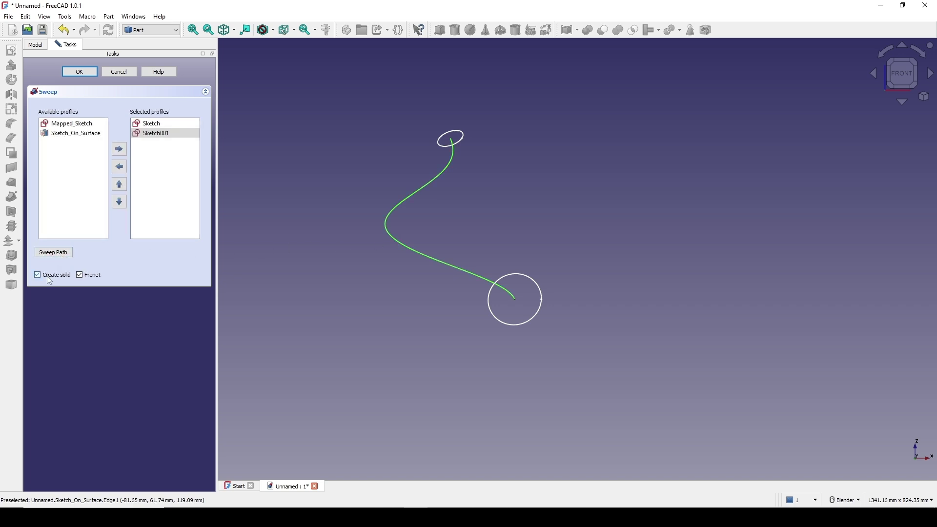
left_click(81, 72)
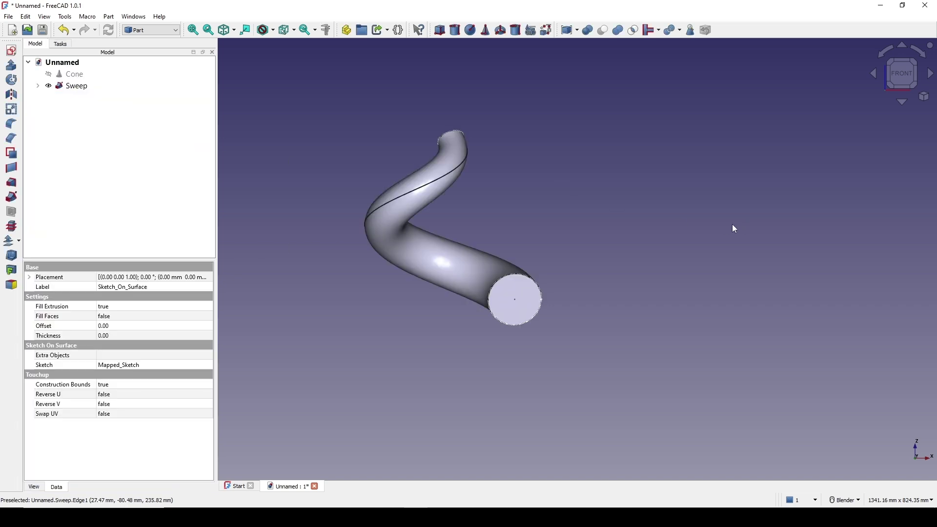
Create a Draft polar array of the sweep with 3 elements over 360° around the origin
middle_click_drag(494, 261, 530, 265)
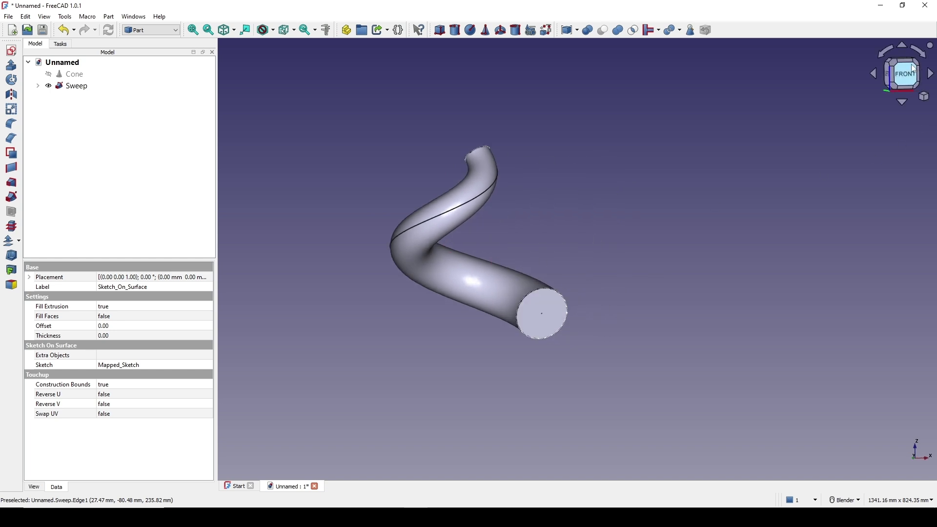
left_click(904, 73)
left_click(818, 193)
left_click(69, 85)
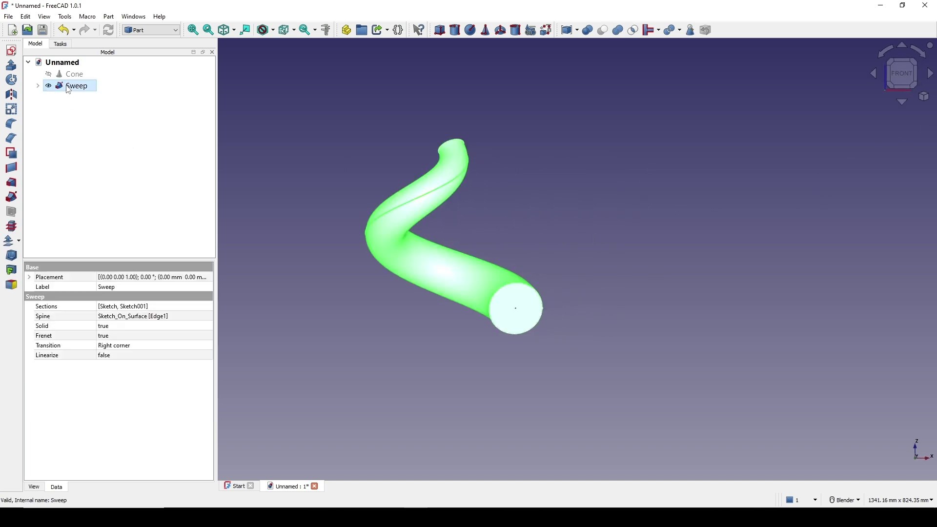
left_click(141, 30)
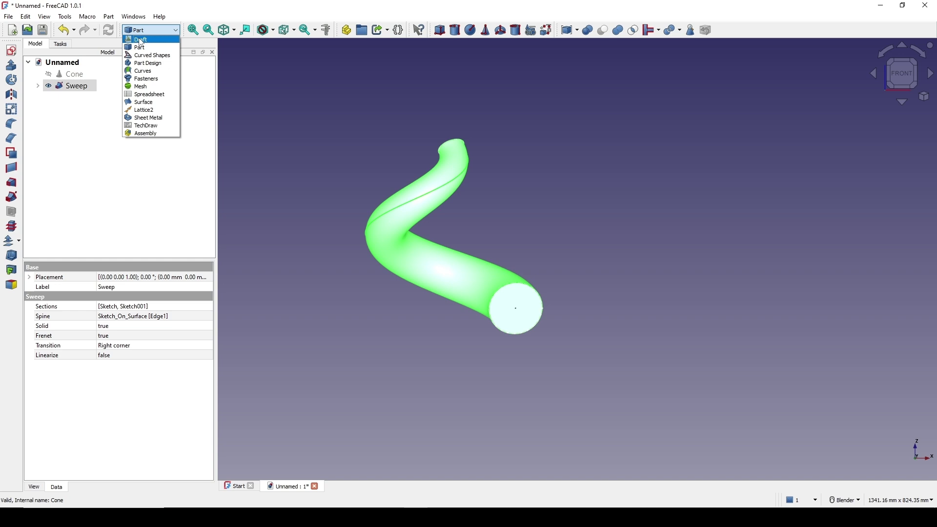
left_click(141, 39)
left_click(191, 17)
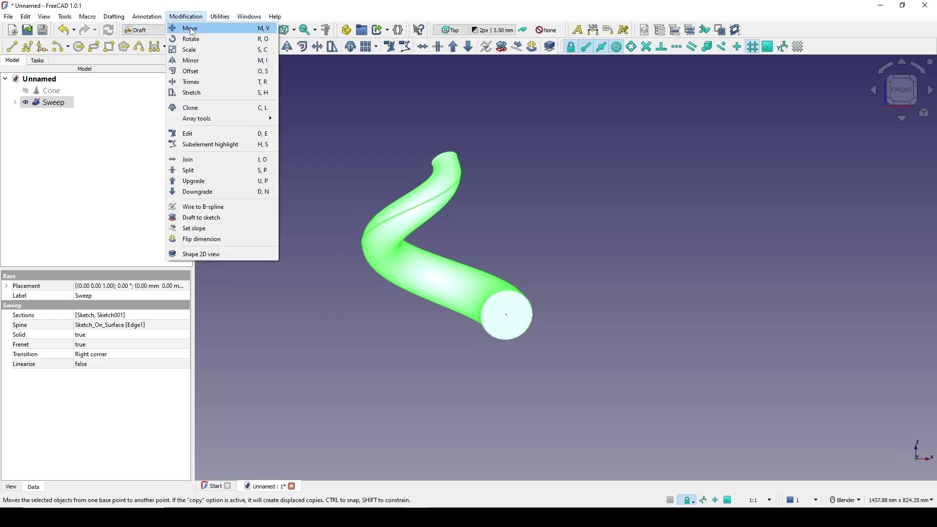
mouse_move(201, 120)
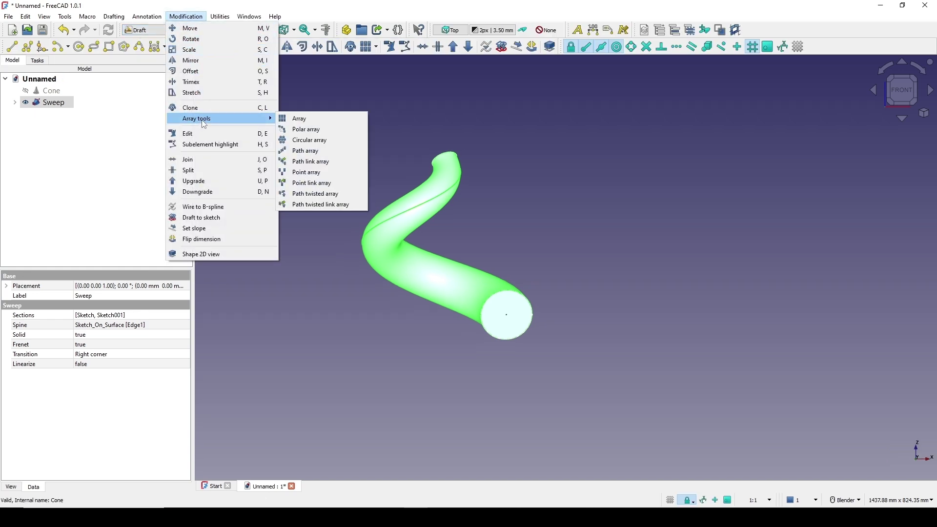
left_click(333, 130)
left_click(124, 238)
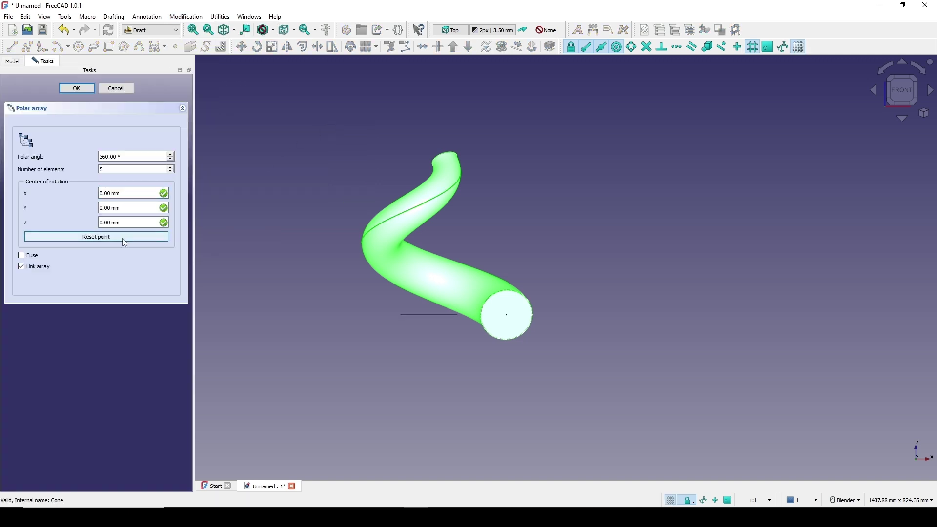
left_click_drag(118, 169, 30, 173)
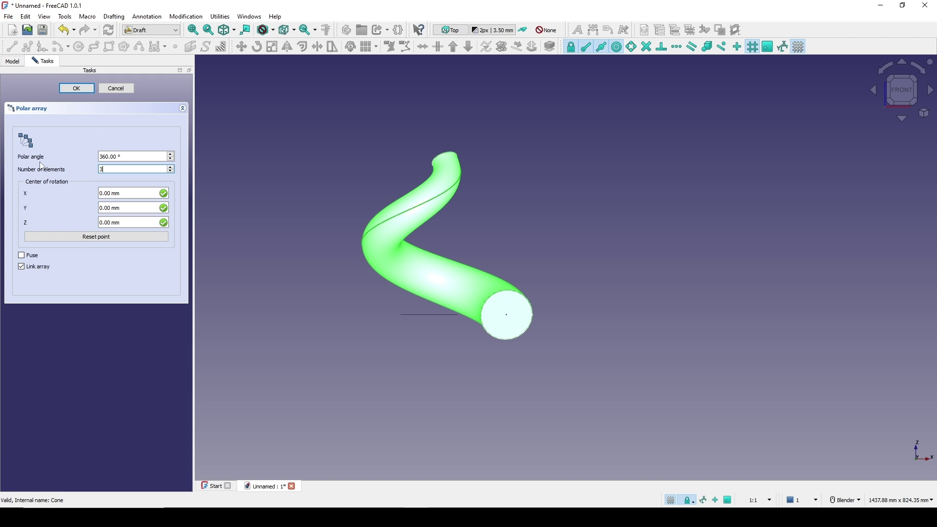
left_click(74, 89)
Examine the arrayed tubes from the front and at an angle to see how they intertwine
middle_click_drag(523, 231, 555, 201, "shift")
left_click(589, 201)
mouse_move(560, 274)
middle_mouse_down()
mouse_move(571, 201)
mouse_move(560, 279)
middle_mouse_up()
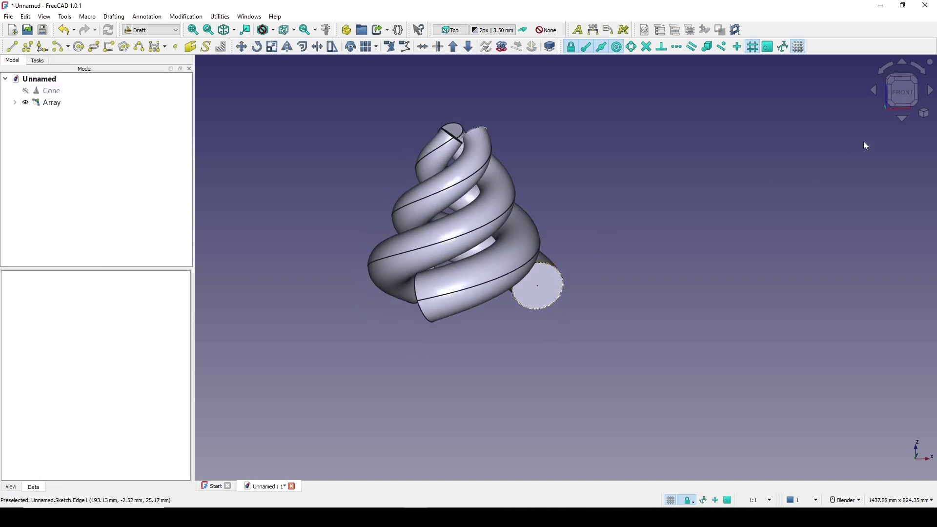
left_click(905, 96)
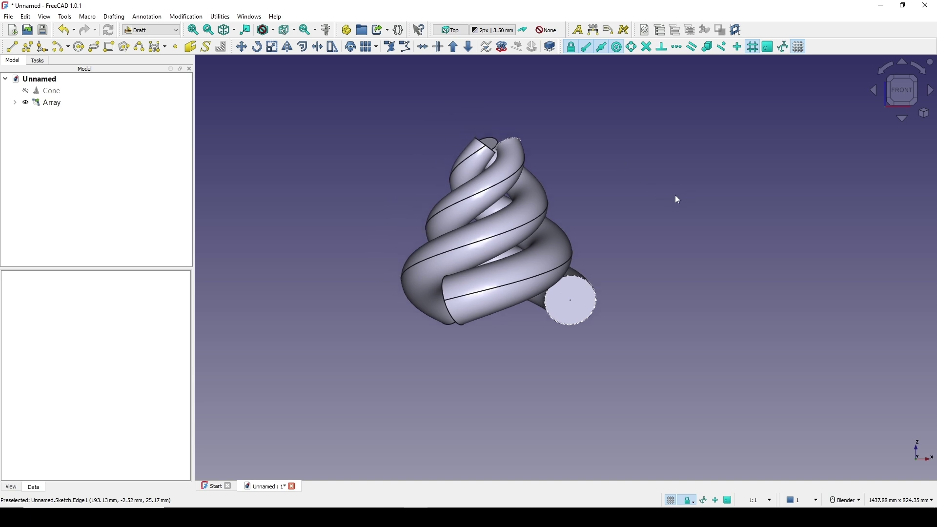
middle_click_drag(525, 222, 565, 303)
scroll(557, 309, "up", 1)
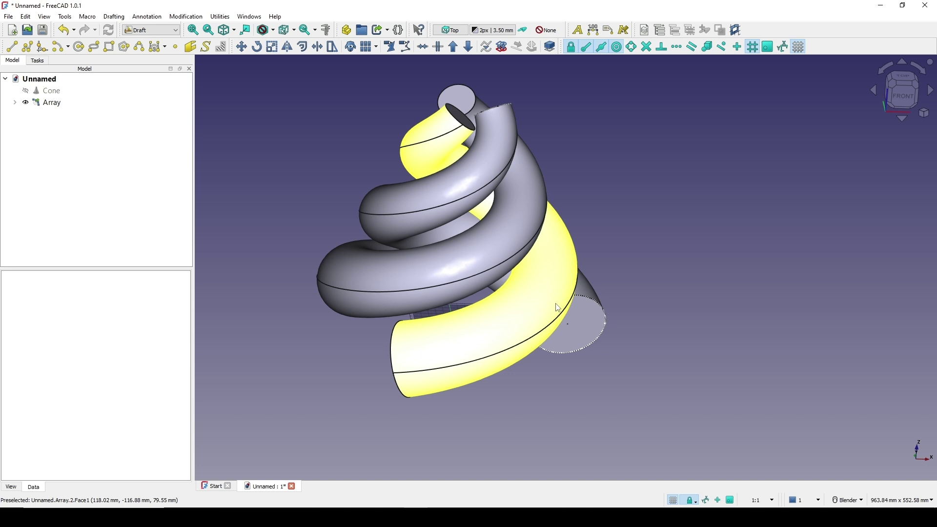
scroll(525, 307, "down", 1)
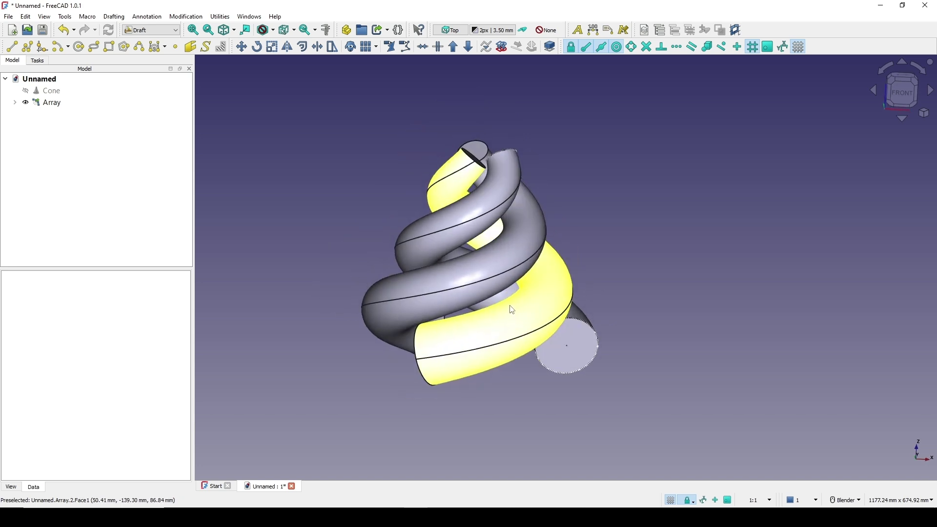
Set the cone's Radius1 to 100 mm and inspect the updated tube array
left_click(52, 92)
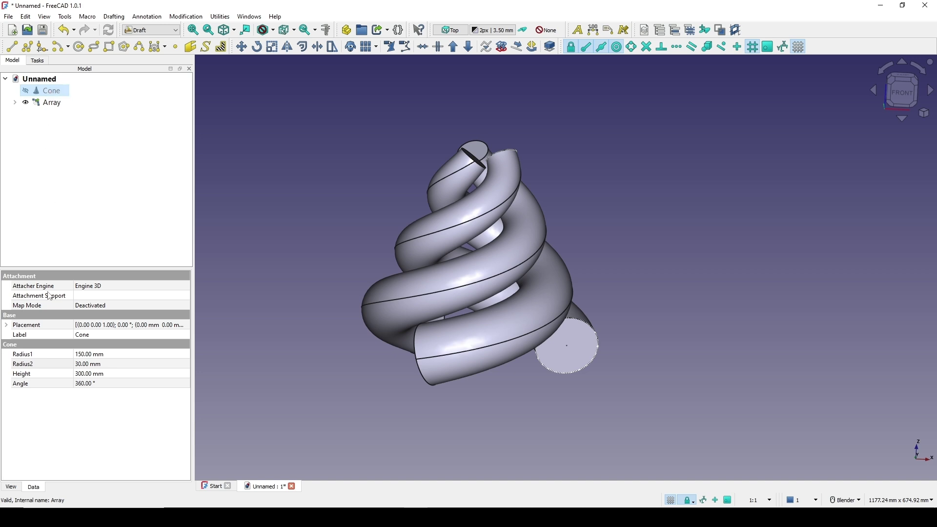
left_click(44, 355)
left_click(99, 353)
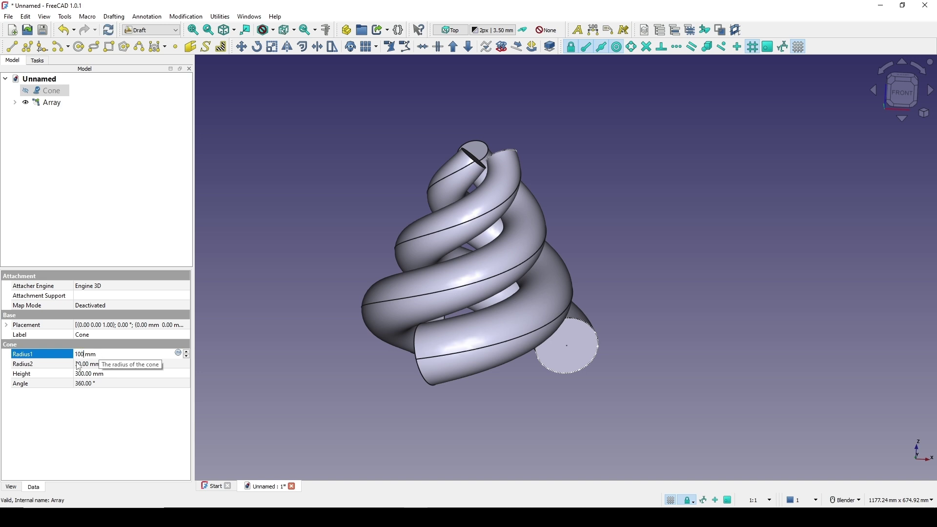
key("Return")
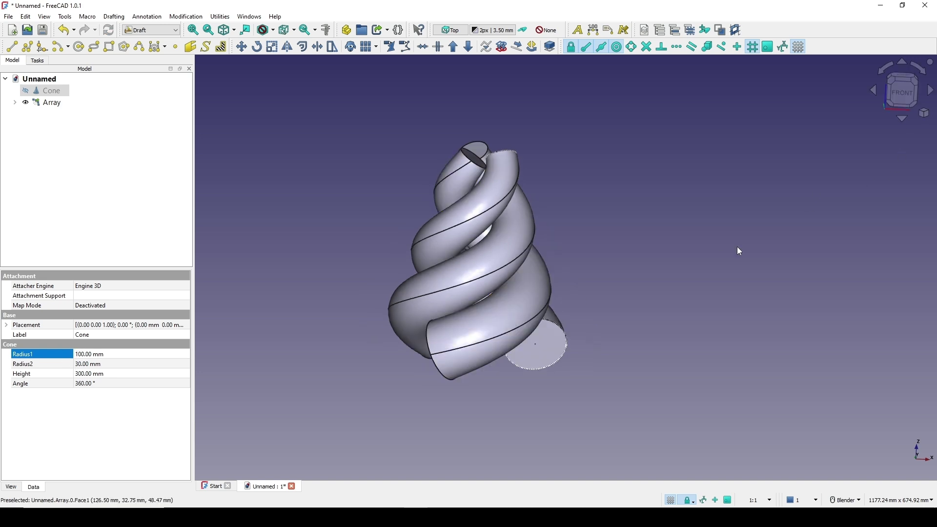
middle_click_drag(739, 251, 450, 249)
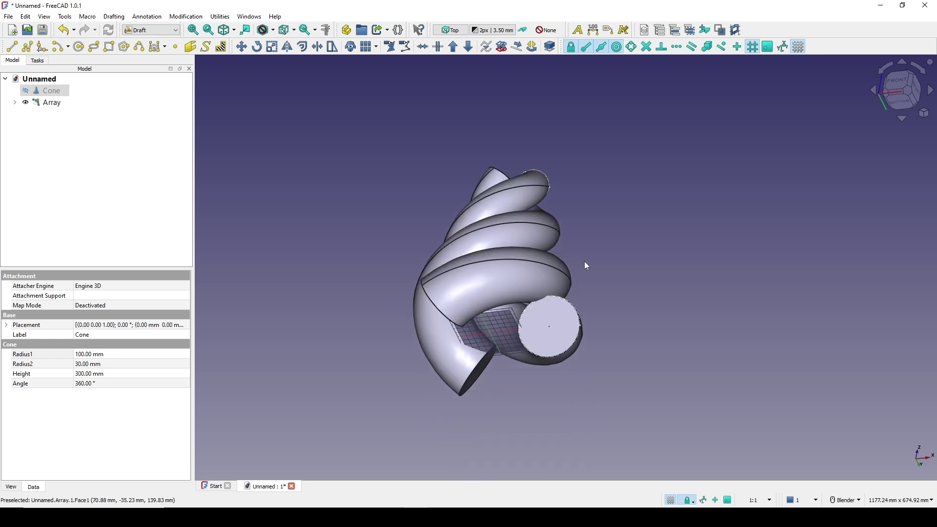
middle_click_drag(587, 266, 519, 377)
middle_click_drag(514, 303, 539, 323, "shift")
scroll(543, 323, "down", 2)
middle_click_drag(540, 323, 550, 320)
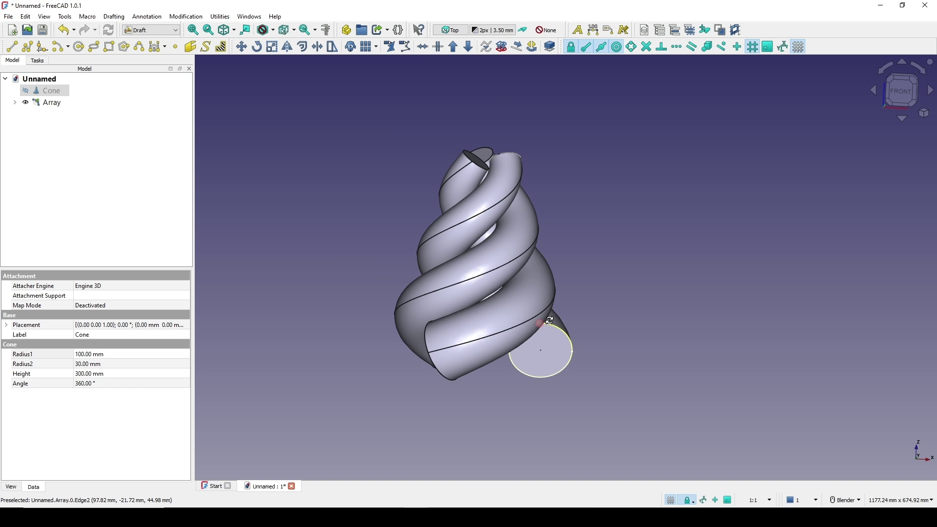
Set the cone's Radius1 to 80 mm and check how tightly the tubes wrap
left_click(105, 355)
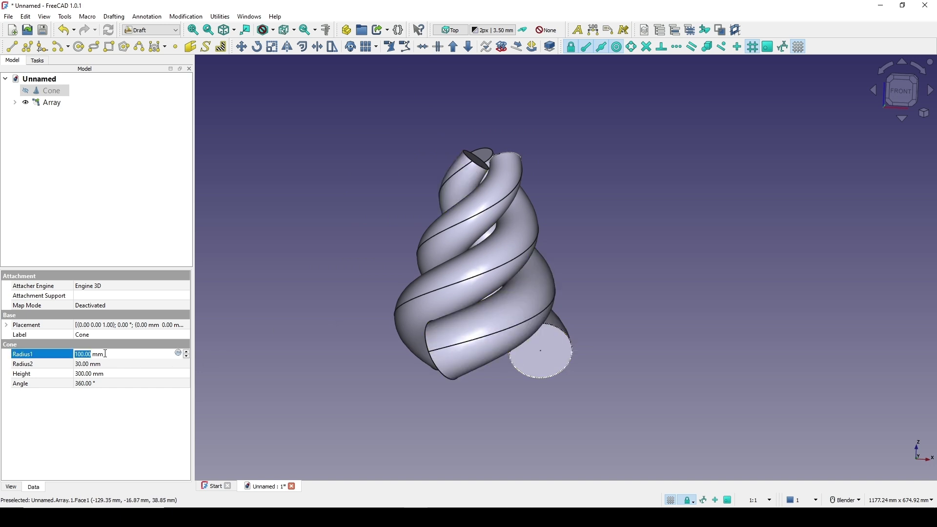
type("80")
key("Return")
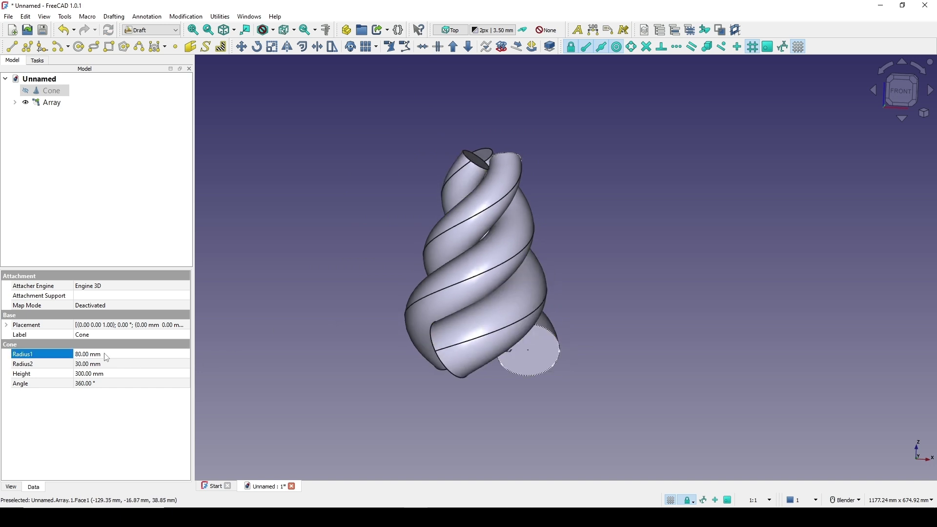
middle_click_drag(501, 288, 539, 306)
left_click(617, 296)
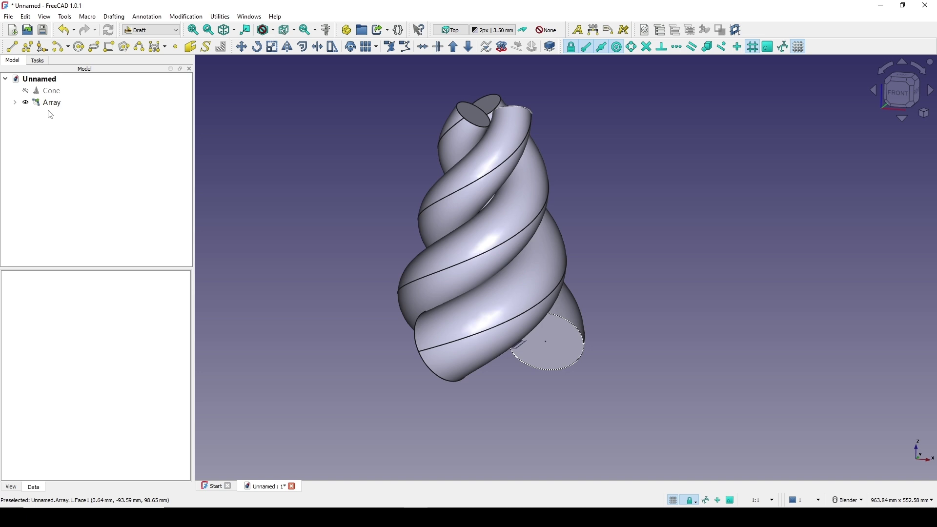
Set the cone's Radius1 to 50 mm
left_click(52, 89)
left_click(104, 358)
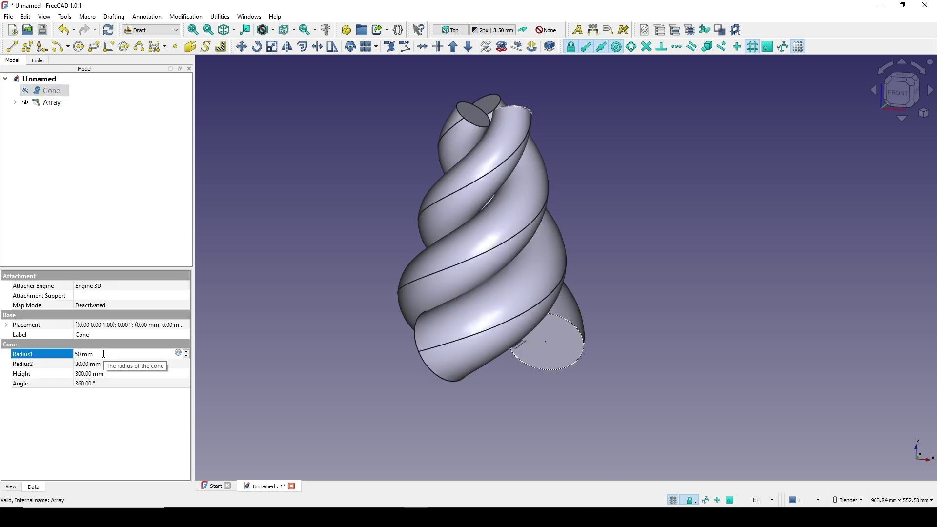
key("Return")
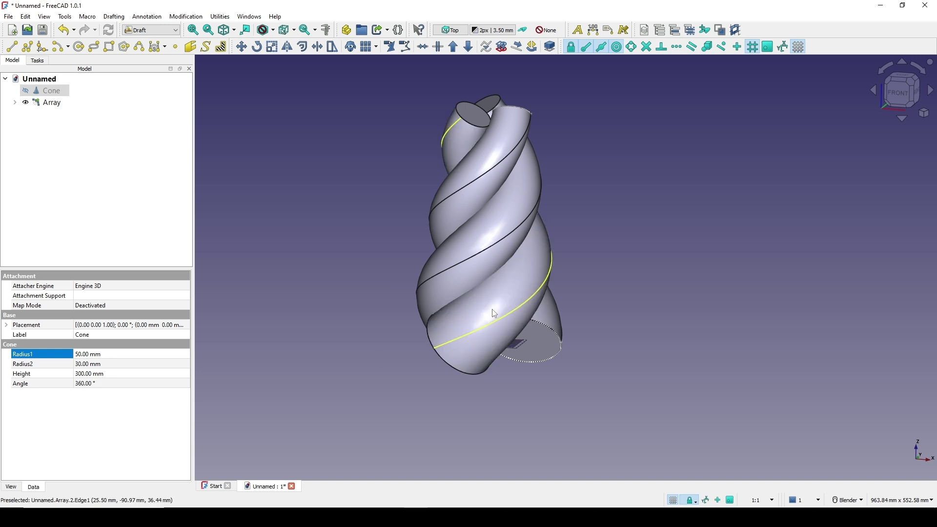
Try a Radius2 of 20 mm on the cone, settle on 10 mm, and check the tubes' upper ends
left_click(97, 364)
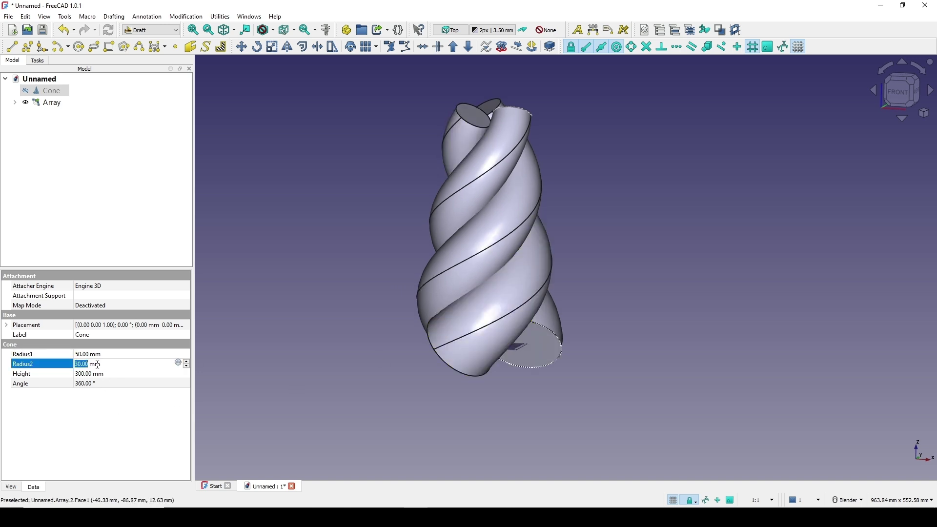
key("Return")
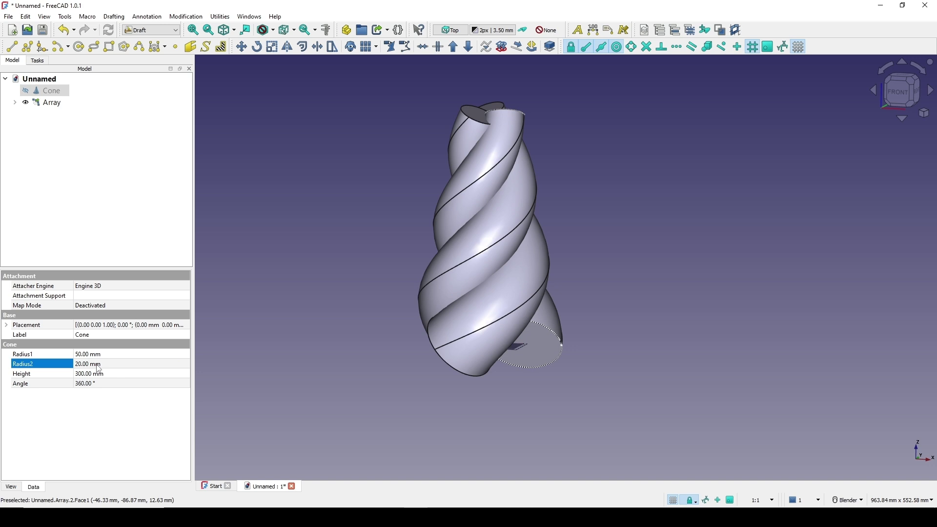
left_click(97, 364)
key("Return")
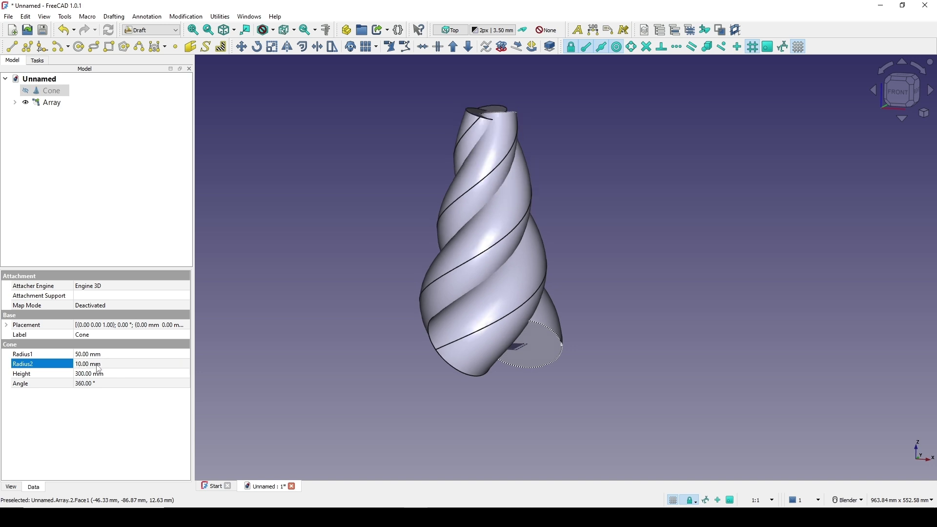
mouse_move(546, 280)
middle_mouse_down()
mouse_move(680, 287)
mouse_move(539, 269)
middle_mouse_up()
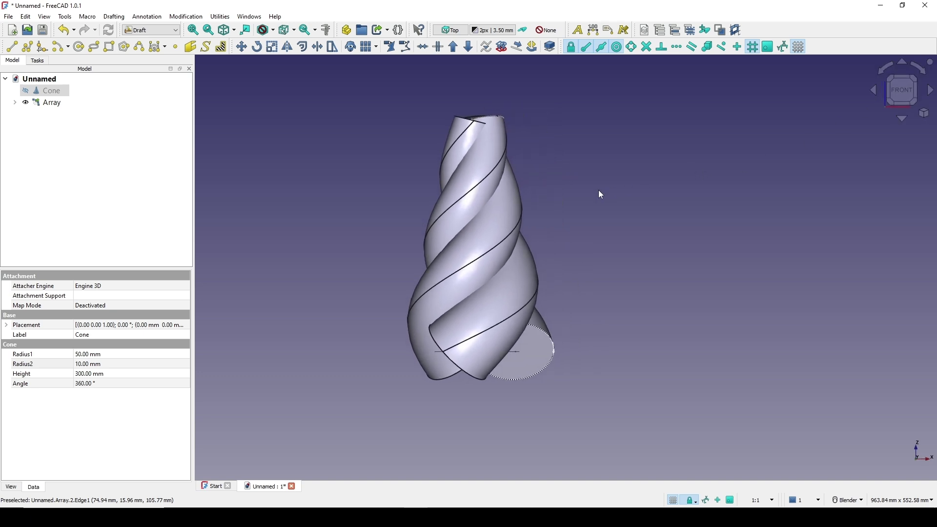
scroll(601, 194, "up", 3)
mouse_move(561, 291)
middle_mouse_down()
mouse_move(455, 264)
mouse_move(485, 212)
mouse_move(520, 198)
mouse_move(678, 272)
mouse_move(630, 323)
mouse_move(555, 356)
mouse_move(613, 320)
mouse_move(569, 362)
mouse_move(524, 175)
mouse_move(561, 278)
middle_mouse_up()
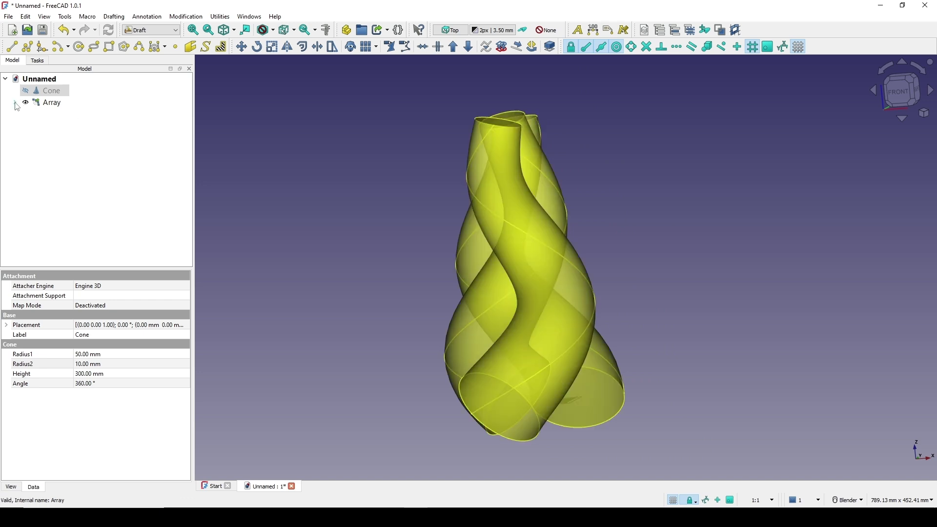
Edit the first sweep section sketch at the spiral's lower end, set its circle diameter to 120 mm, and close the sketch
left_click(25, 115)
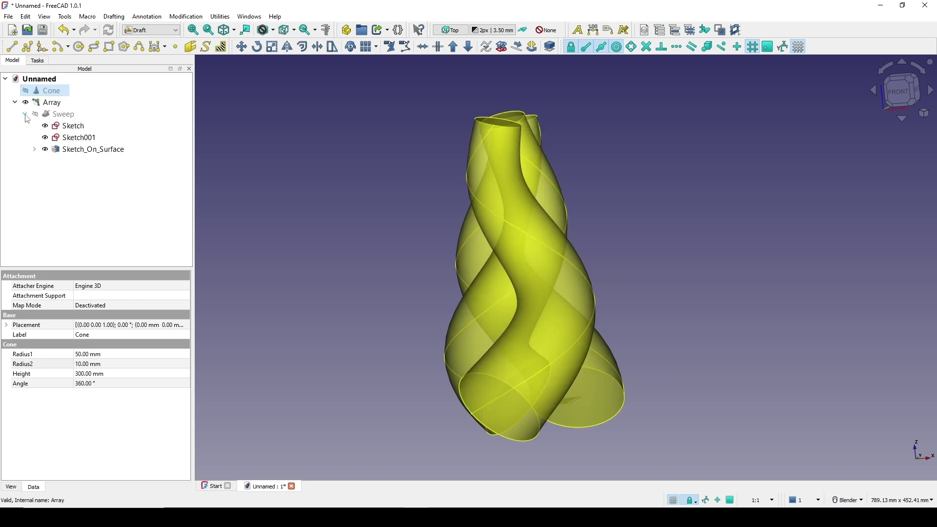
left_click(73, 128)
double_click(73, 126)
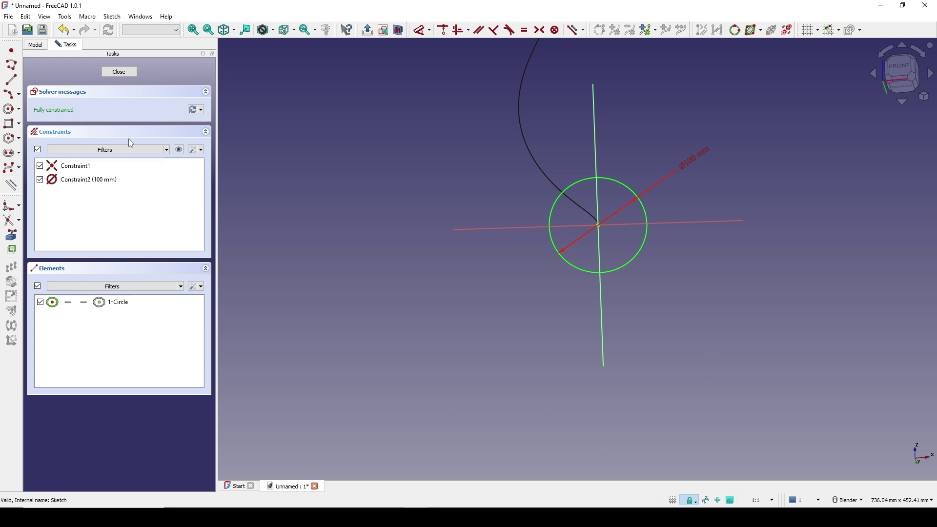
double_click(648, 173)
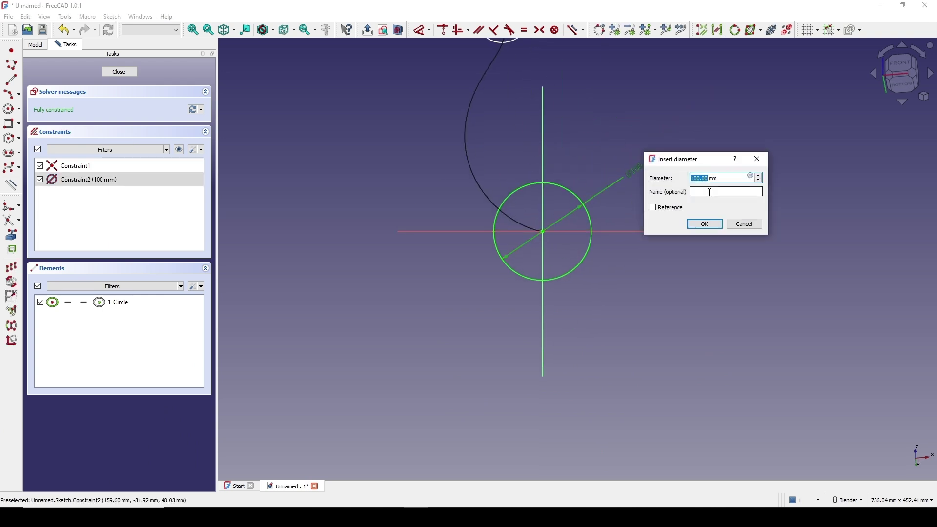
type("120")
key("Return")
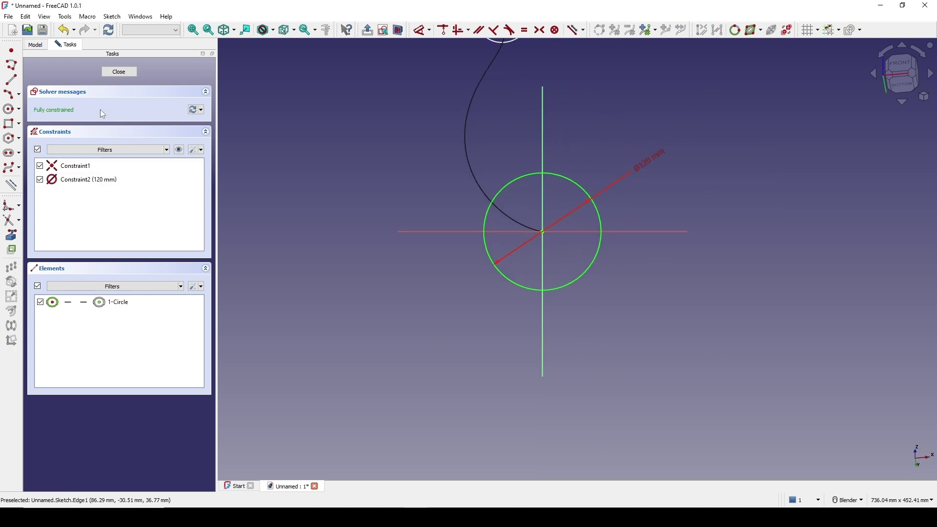
left_click(120, 71)
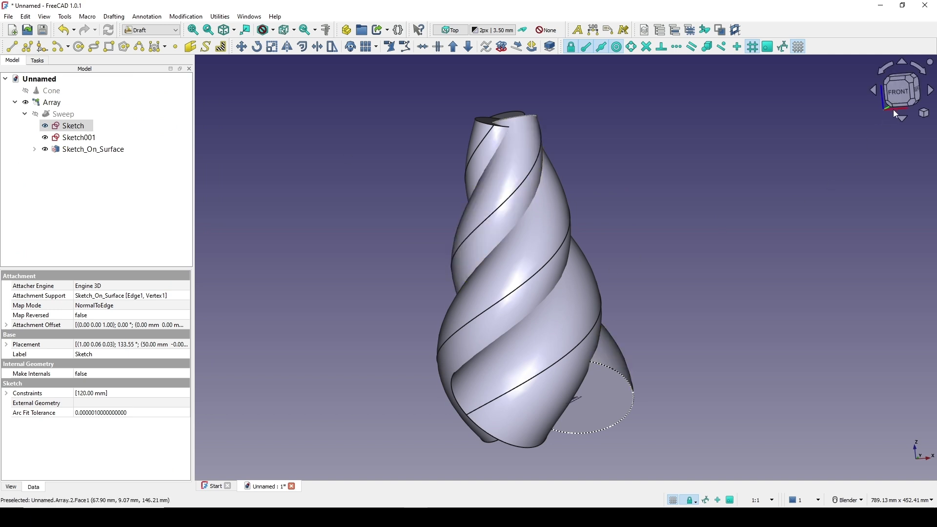
Switch to the Part workbench and fuse the polar array's three overlapping tubes into one solid
left_click(902, 94)
middle_click_drag(820, 133, 721, 143, "shift")
left_click(635, 247)
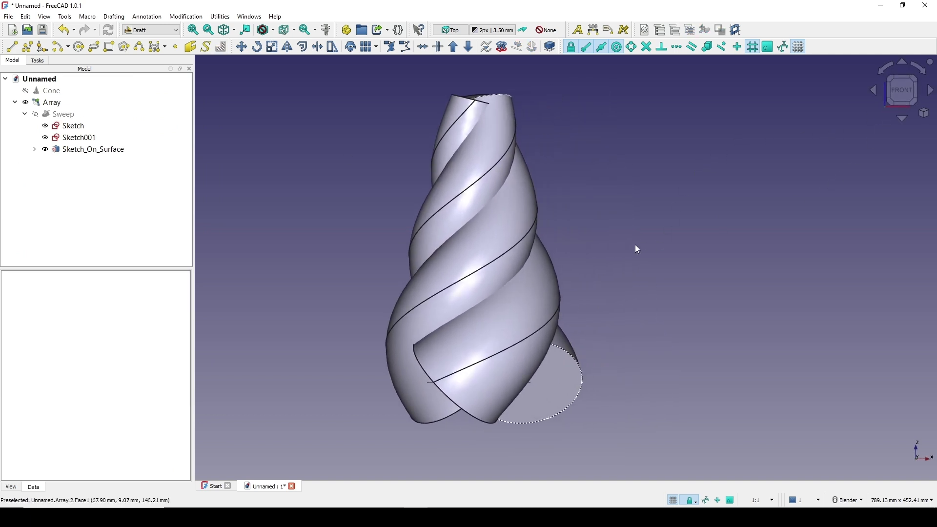
middle_click_drag(636, 246, 607, 253, "shift")
scroll(584, 221, "down", 2)
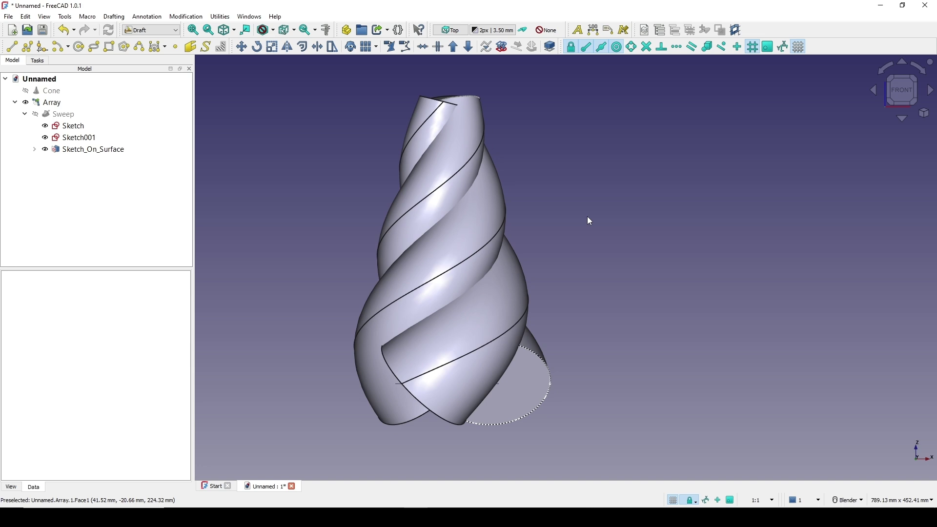
left_click(43, 104)
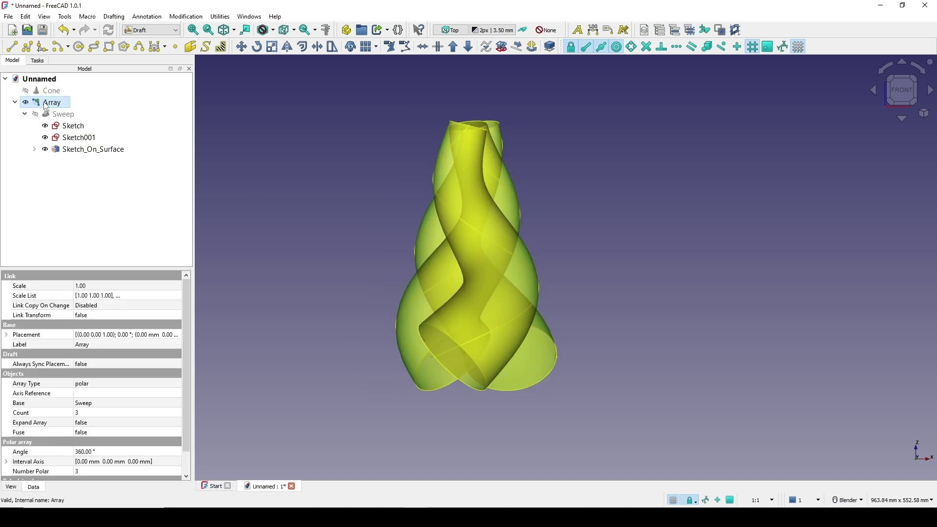
left_click(158, 32)
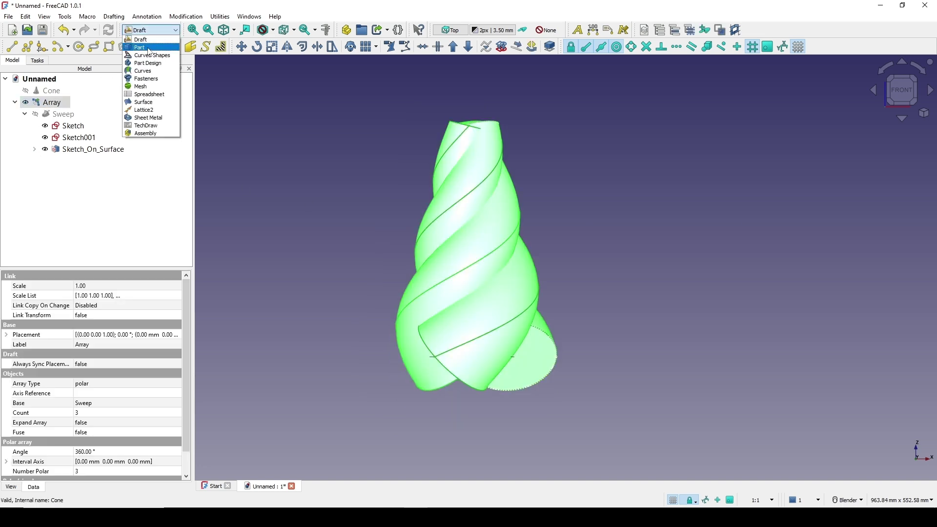
left_click(142, 48)
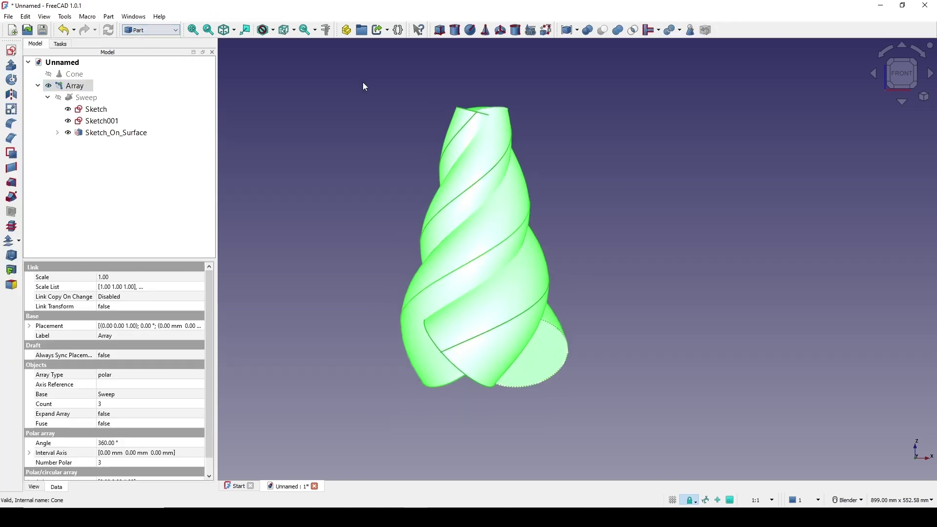
left_click(618, 31)
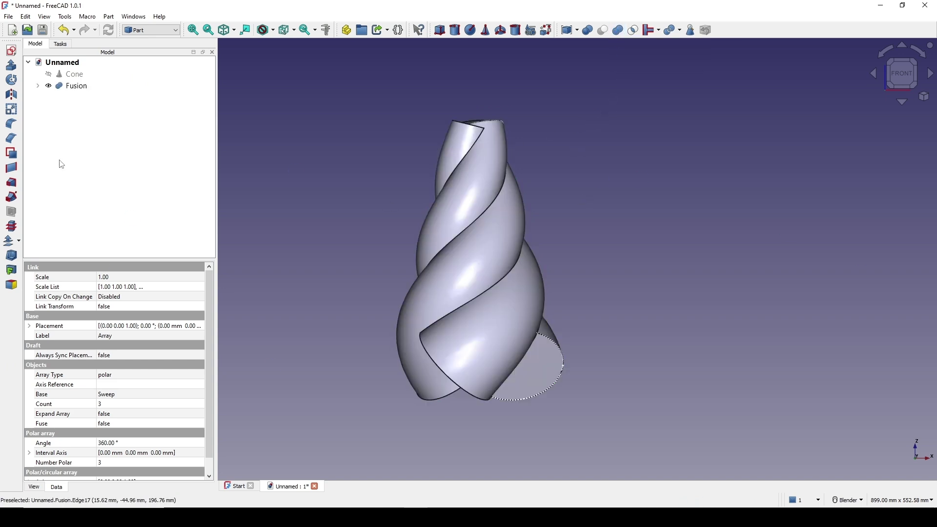
Create a new sketch on the XZ-Plane and turn on the section view of the fused tubes
left_click(73, 87)
middle_click_drag(337, 274, 531, 263)
left_click(911, 77)
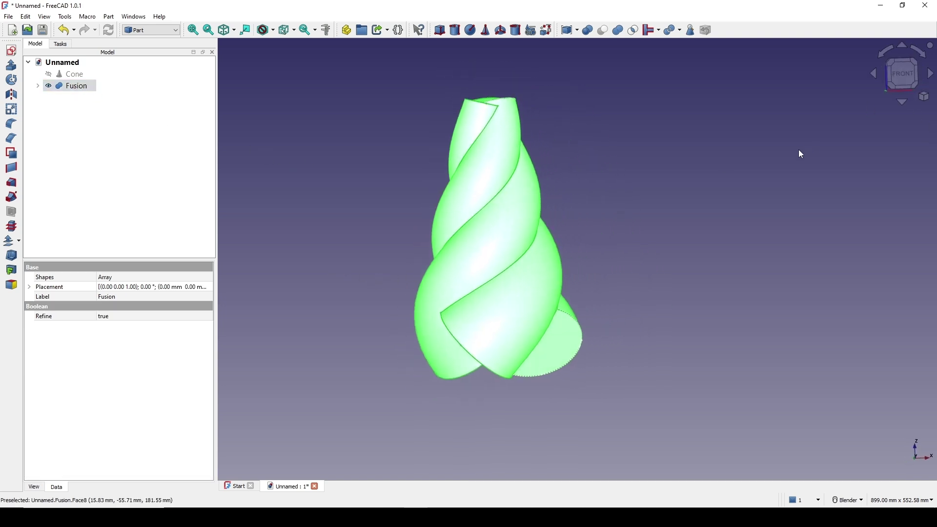
left_click(748, 175)
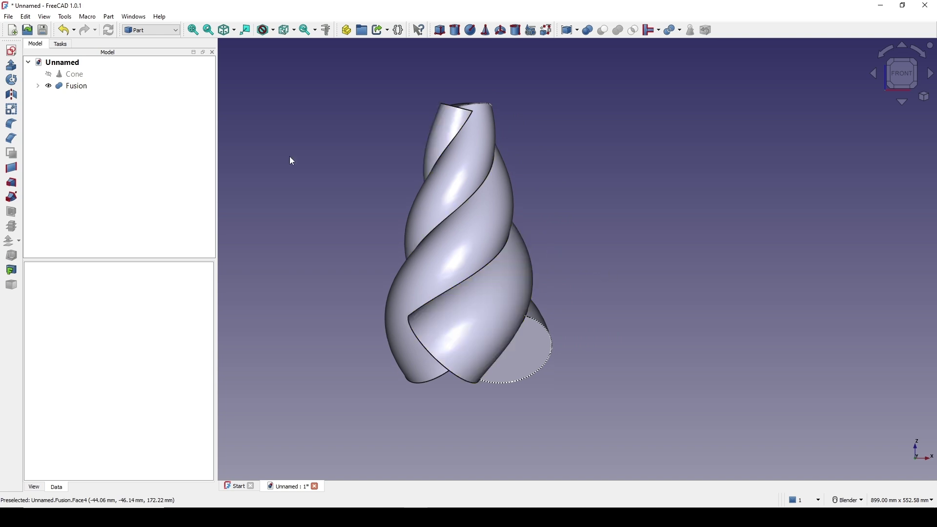
left_click(11, 50)
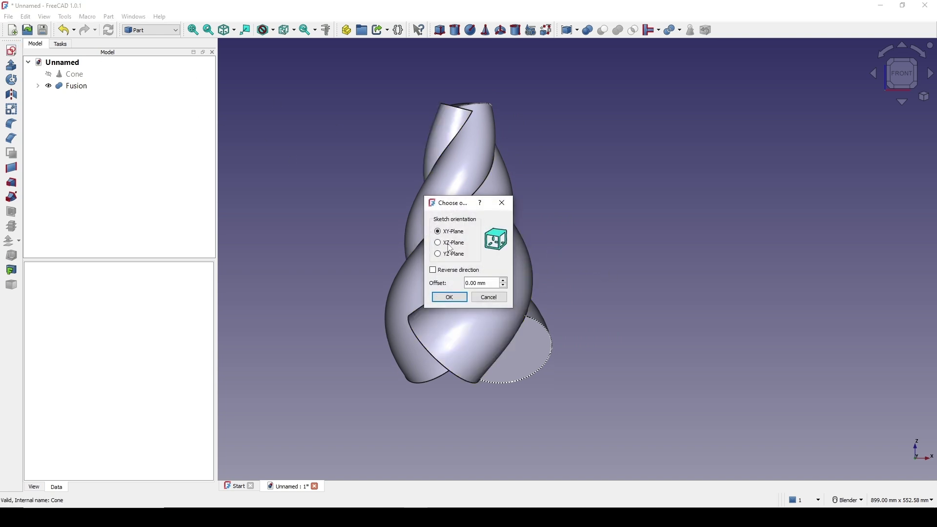
left_click(451, 301)
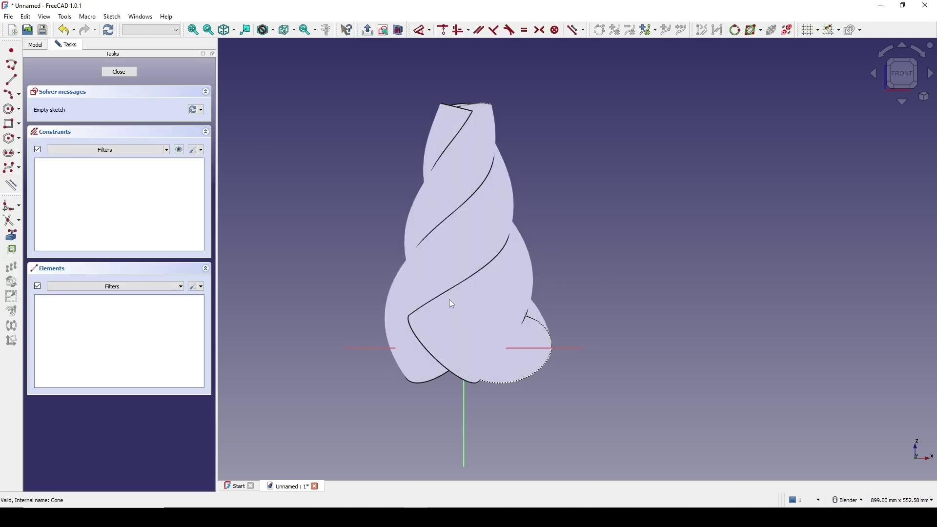
left_click(401, 35)
Sketch a rectangle wider than the fused tubes, spanning from about 45 mm to about 274 mm above the horizontal axis
left_click(11, 124)
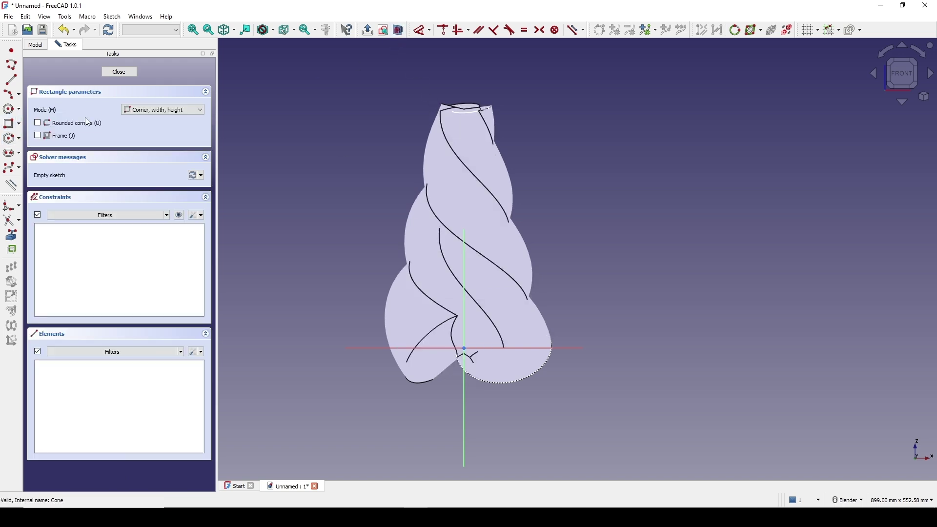
left_click(345, 129)
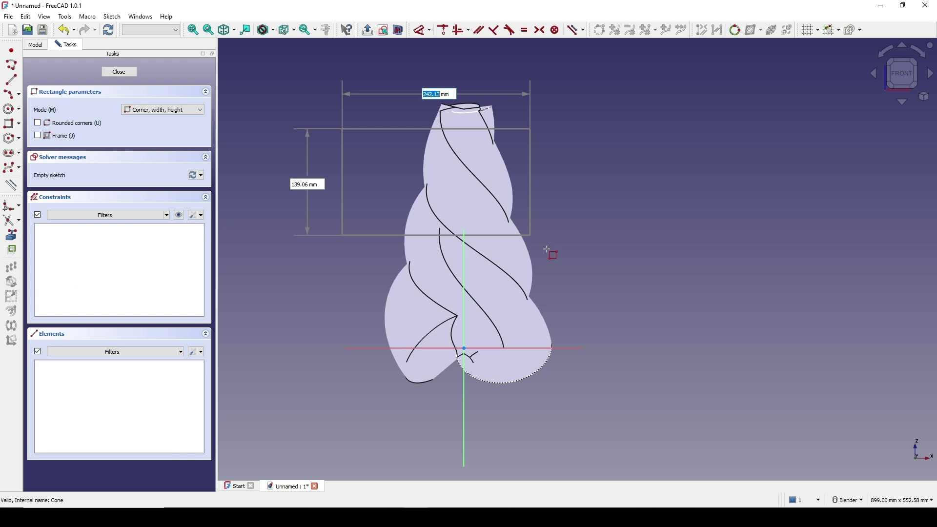
left_click(615, 311)
right_click(534, 286)
scroll(528, 293, "up", 1)
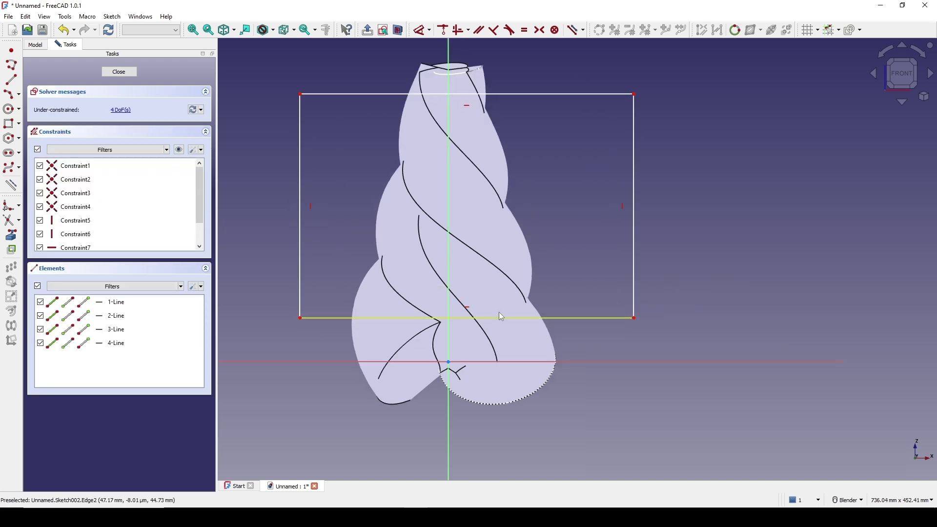
Constrain the rectangle's lower edge to 50 mm above the horizontal axis
left_click(634, 319)
key("d")
left_click(676, 336)
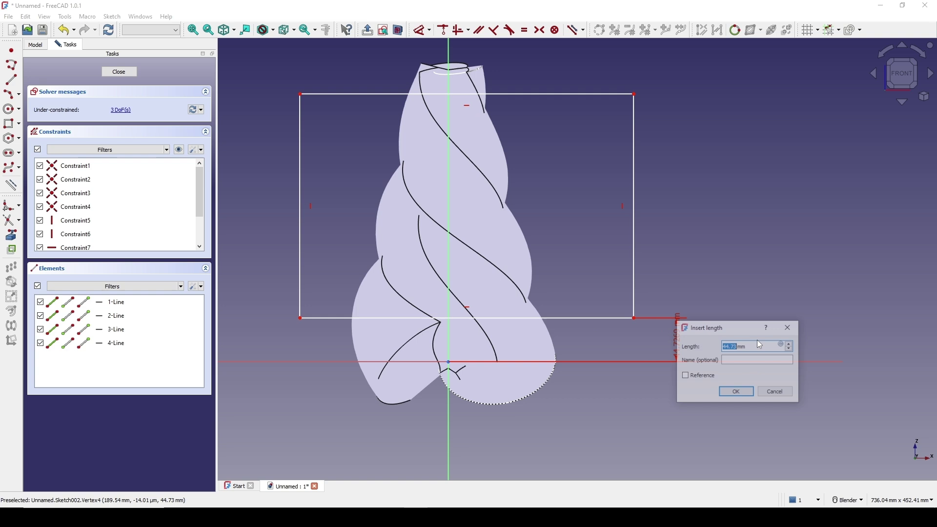
type("50")
key("Return")
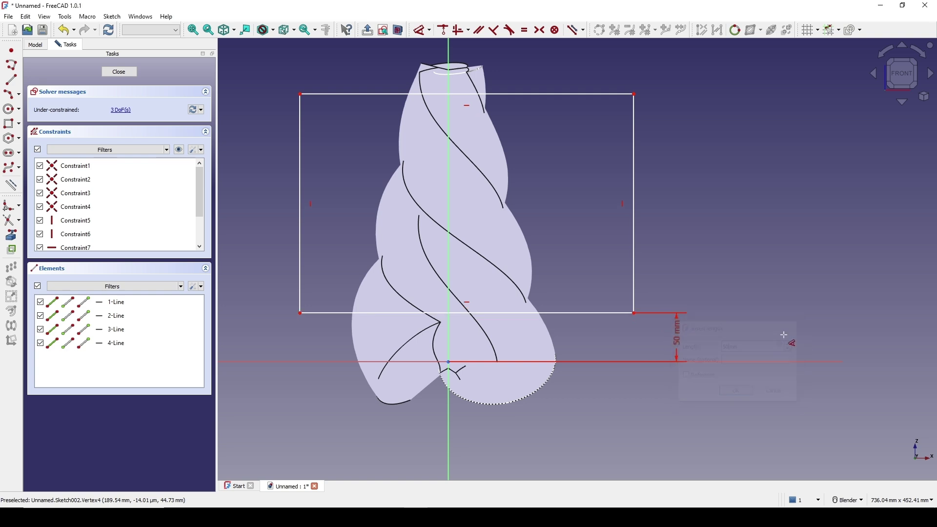
Constrain the rectangle's upper edge height from the horizontal axis, trying 300 mm and 250 mm, settle on 270 mm, and close the sketch
left_click(634, 94)
key("d")
left_click(758, 159)
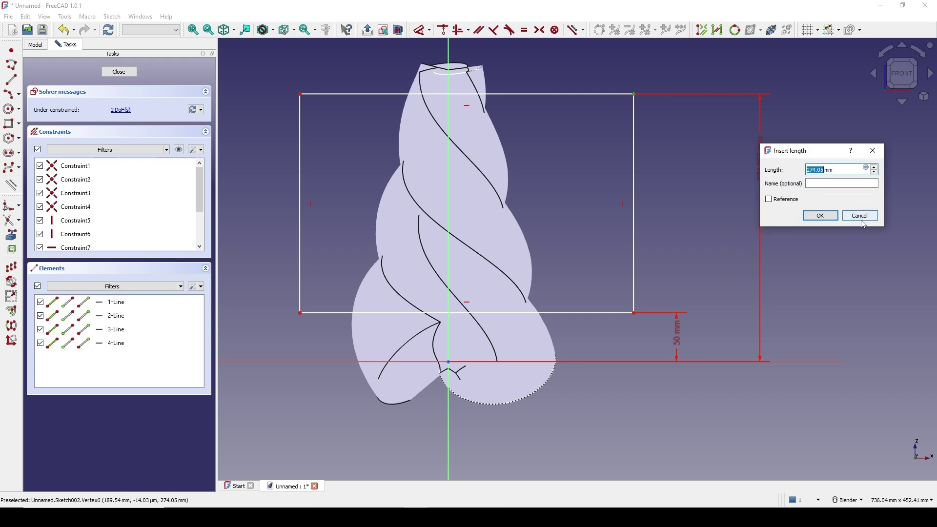
left_click(824, 215)
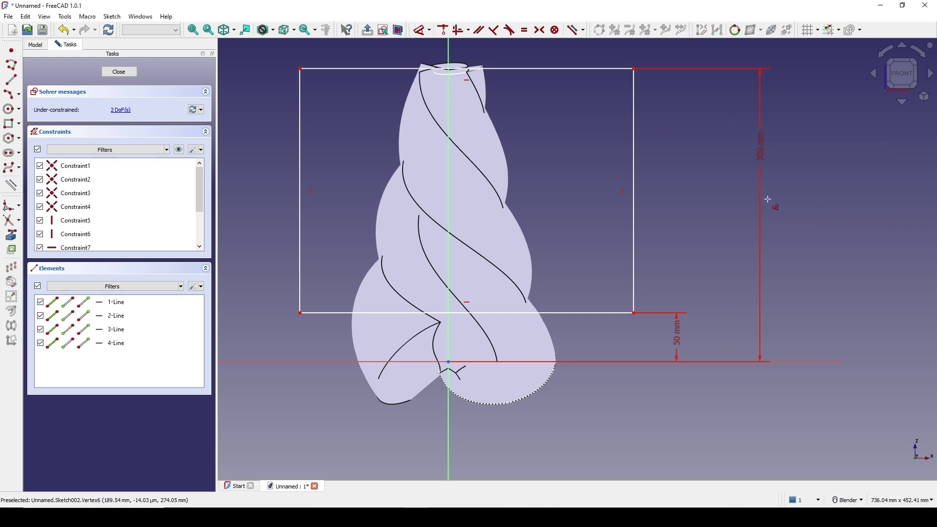
double_click(763, 156)
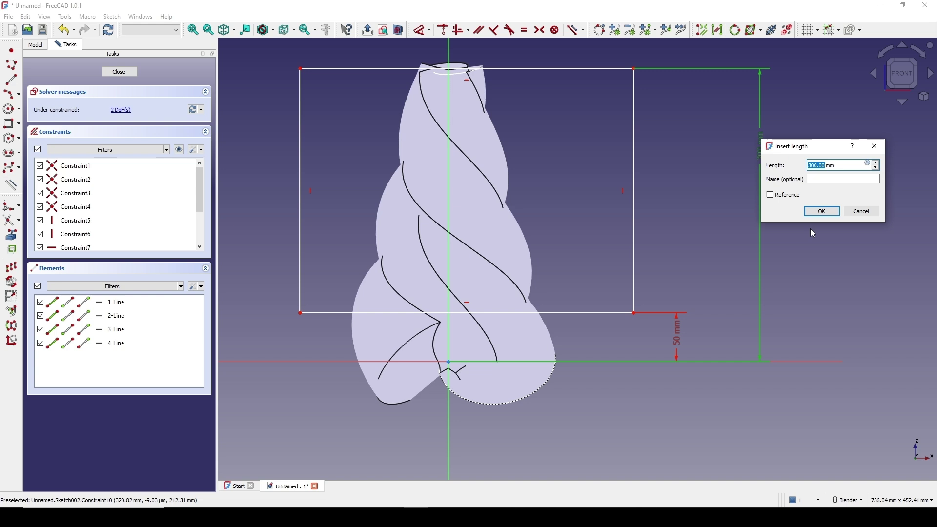
type("250")
key("Return")
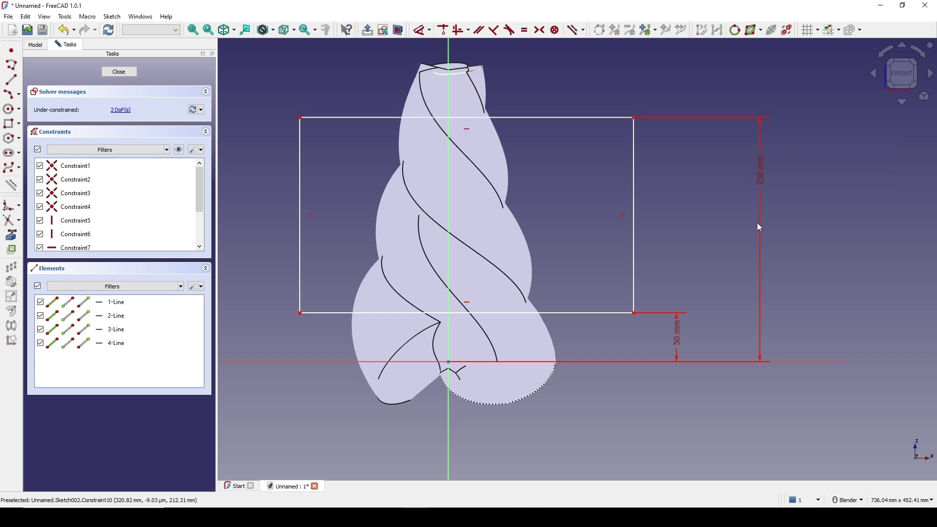
double_click(763, 184)
type("270mm")
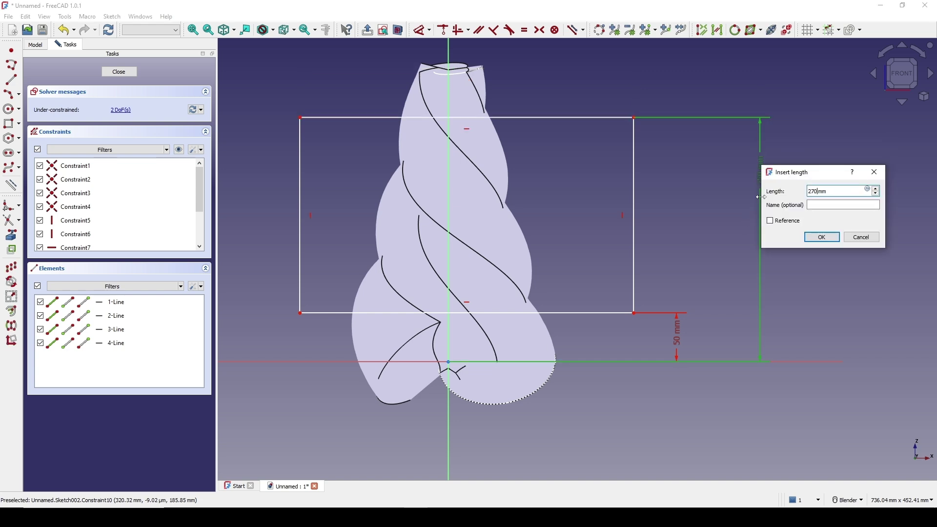
key("Return")
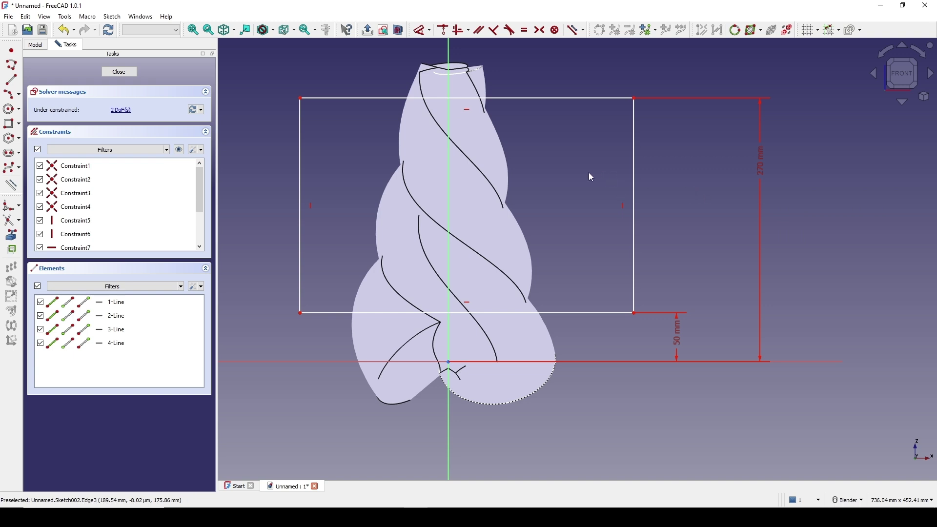
left_click(107, 71)
Extrude the rectangle sketch symmetrically into a solid box reaching 100 mm to each side of its plane
mouse_move(456, 242)
middle_mouse_down()
mouse_move(552, 270)
mouse_move(525, 267)
middle_mouse_up()
middle_click_drag(591, 326, 582, 336)
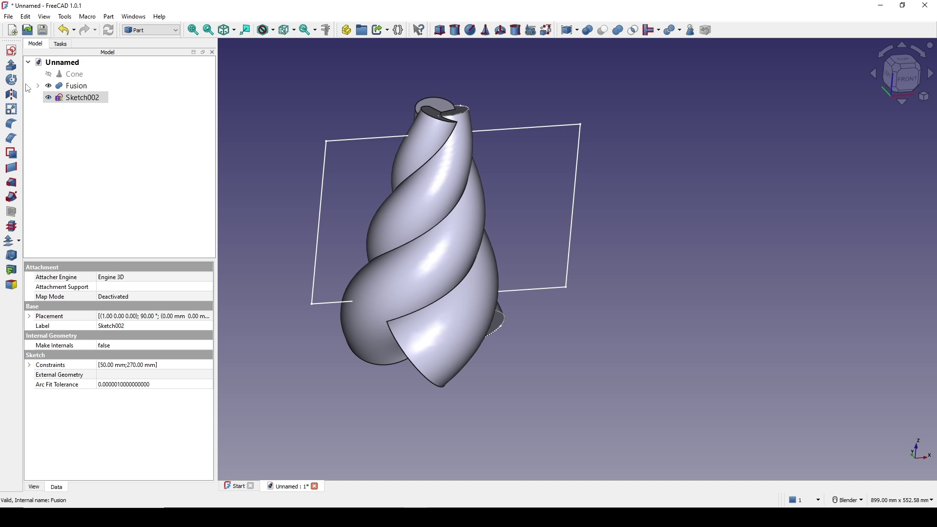
left_click(12, 65)
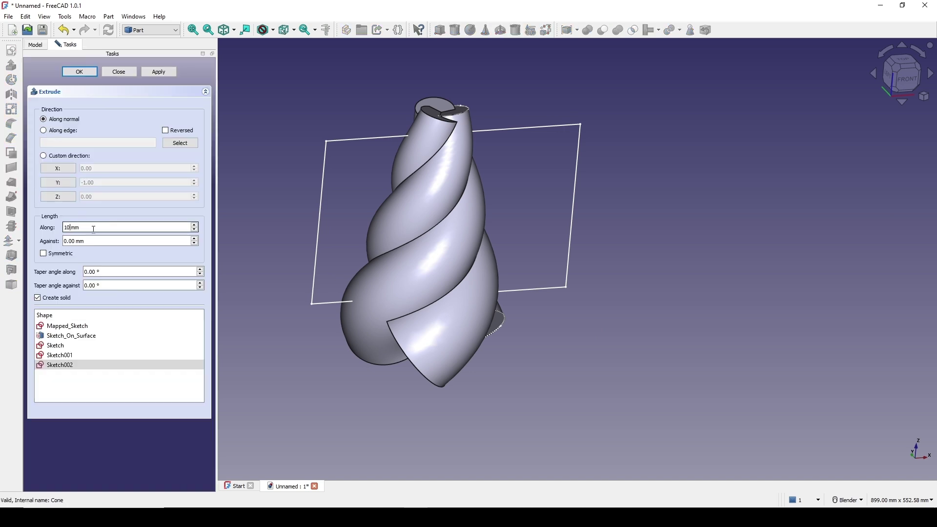
left_click(60, 255)
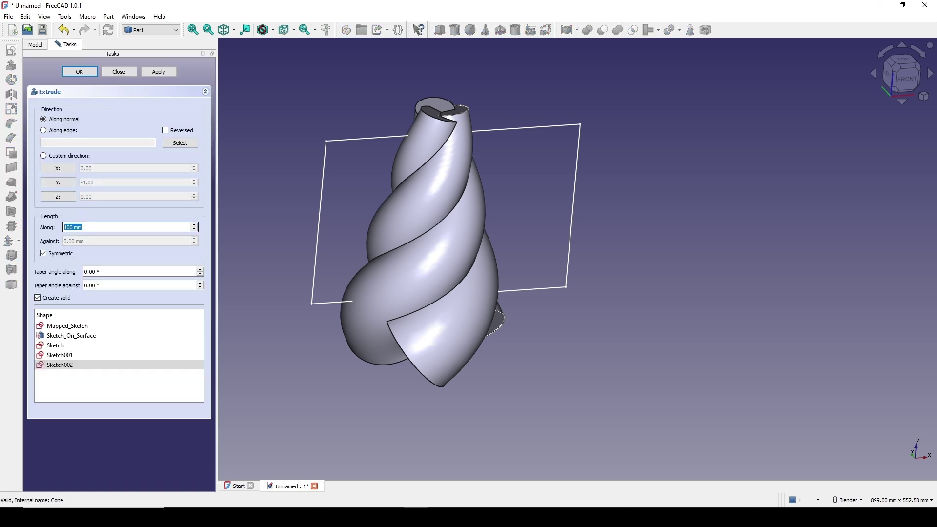
key("Return")
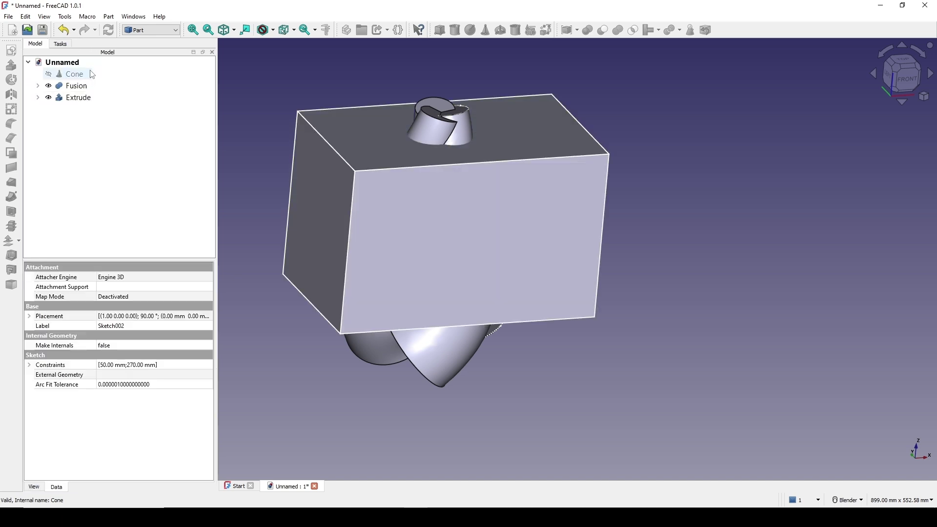
Intersect the fused tubes with the extruded box to trim their lower and upper ends flat
middle_click_drag(517, 236, 760, 207)
left_click(760, 207)
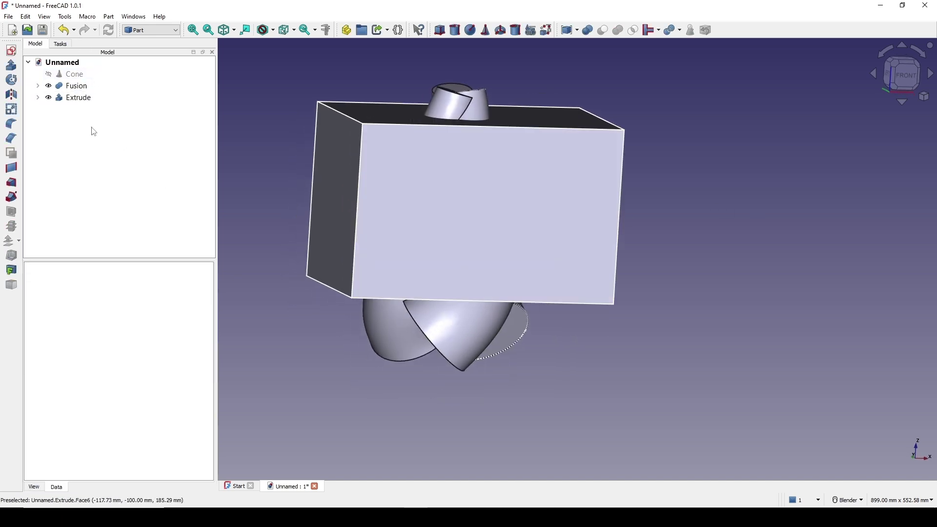
left_click(73, 86)
left_click(73, 98, "ctrl")
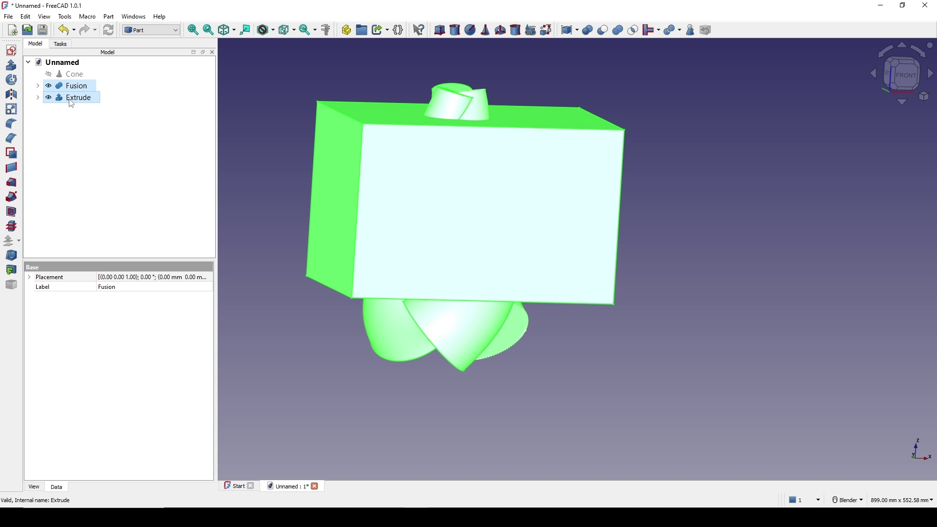
left_click(634, 30)
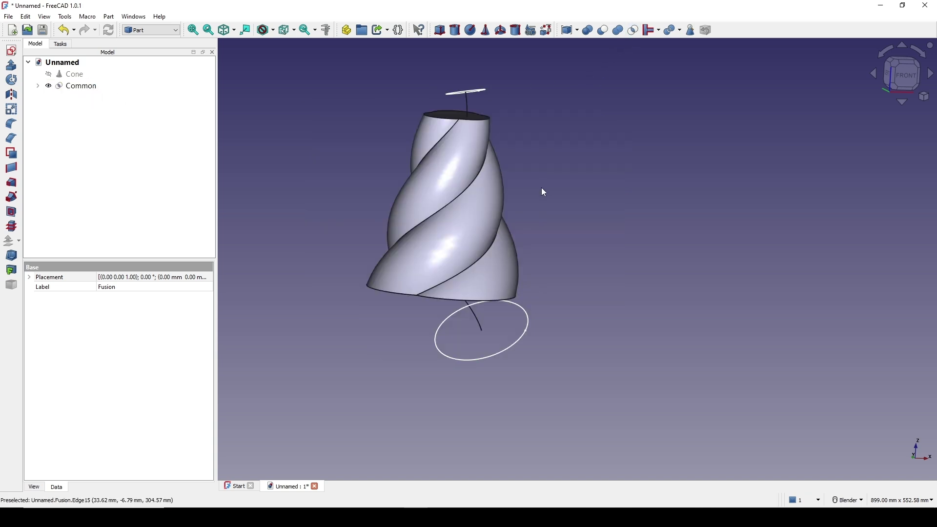
Hide the leftover section sketches and spiral curve, keeping only the trimmed Common body visible
middle_click_drag(536, 268, 436, 267)
scroll(537, 264, "down", 2)
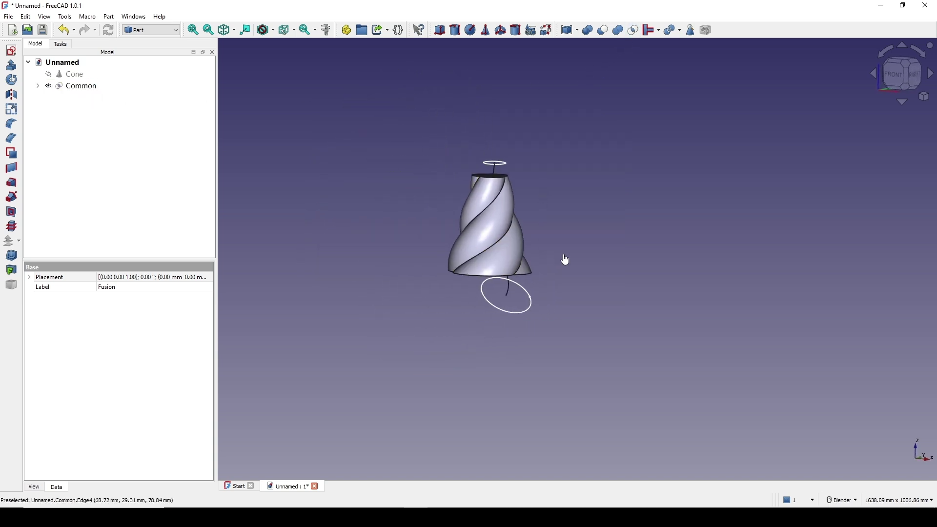
left_click(565, 256)
key("shift+b")
left_click_drag(365, 133, 634, 372)
key("space")
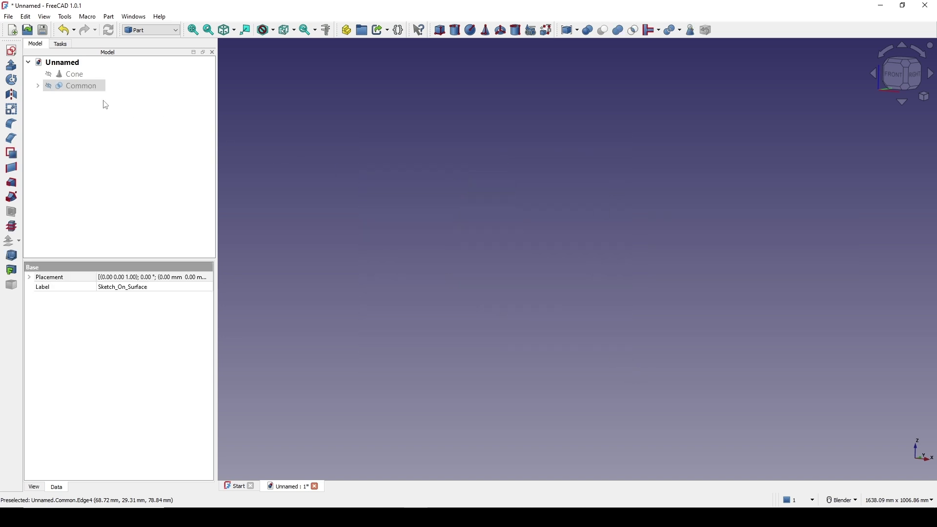
left_click(82, 88)
key("space")
left_click(638, 184)
Examine the trimmed twisted body from several angles, including its flat upper face
scroll(617, 190, "up", 1)
middle_click_drag(543, 250, 439, 257)
middle_click_drag(543, 220, 575, 242)
scroll(575, 242, "up", 1)
middle_click_drag(472, 232, 602, 264, "shift")
scroll(578, 244, "up", 1)
middle_click_drag(601, 264, 634, 223)
middle_click_drag(596, 195, 582, 218)
Duplicate the hidden cone and make the copy visible inside the trimmed body
left_click(72, 76)
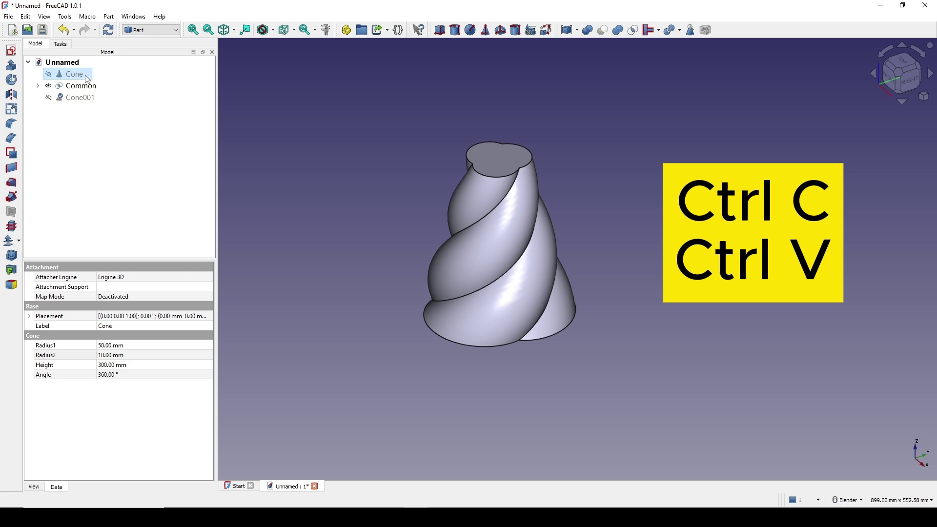
left_click(81, 99)
key("space")
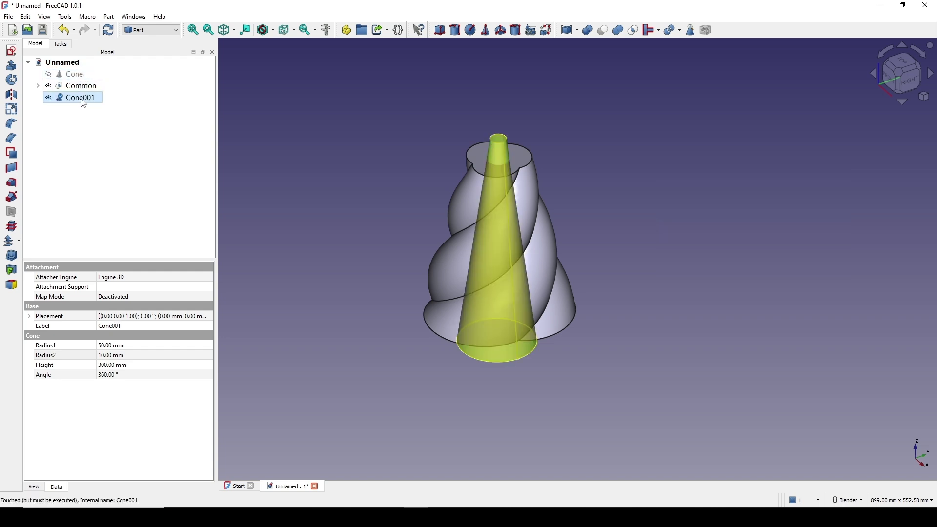
Using wireframe display, move the duplicated cone up 58 mm along Z so its base sits just above the twisted body's lower face
left_click(894, 86)
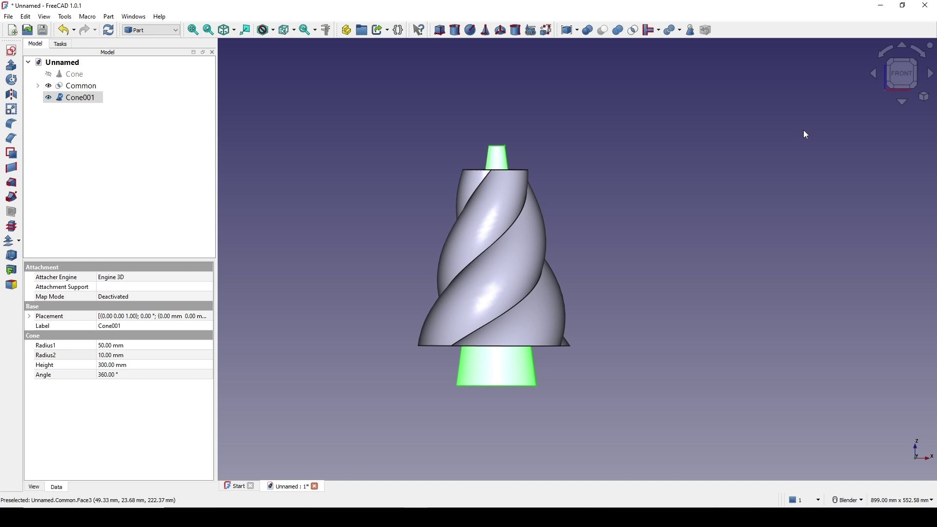
right_click(90, 98)
left_click(112, 117)
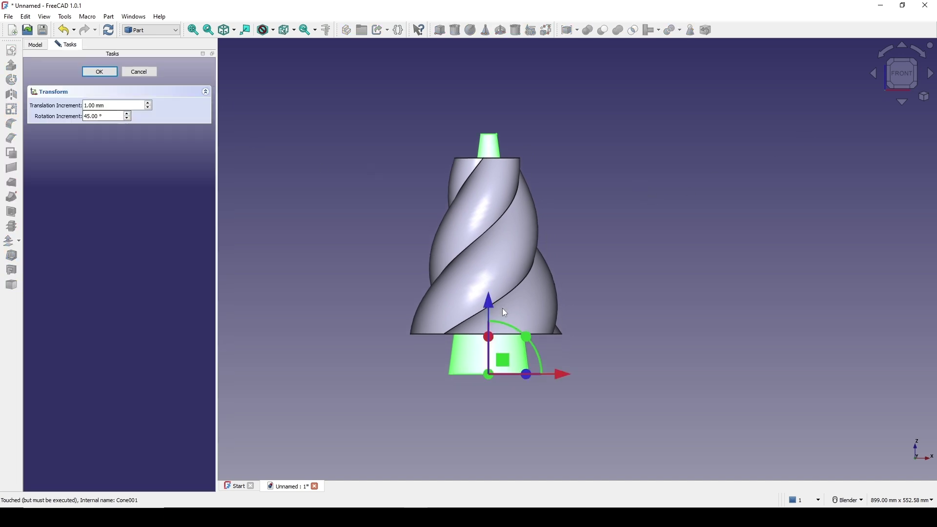
left_click(273, 35)
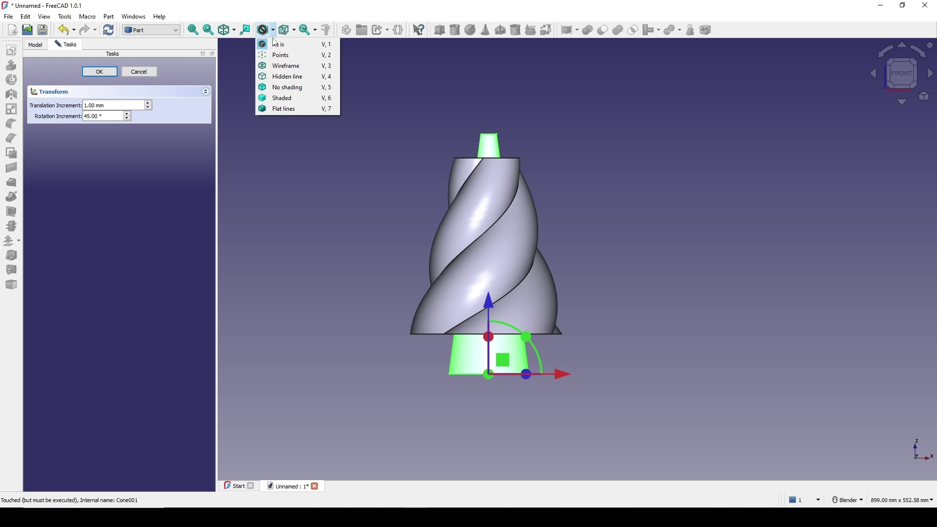
left_click(293, 73)
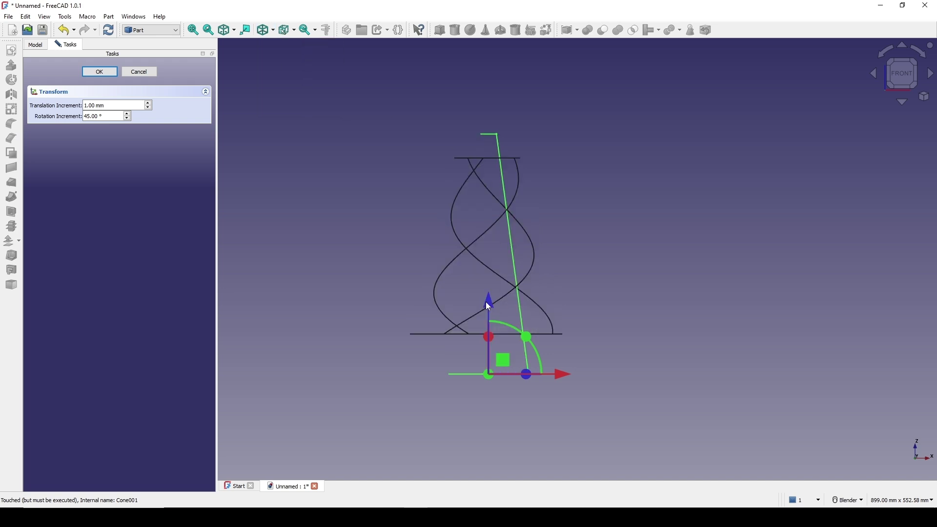
left_click_drag(488, 306, 494, 262)
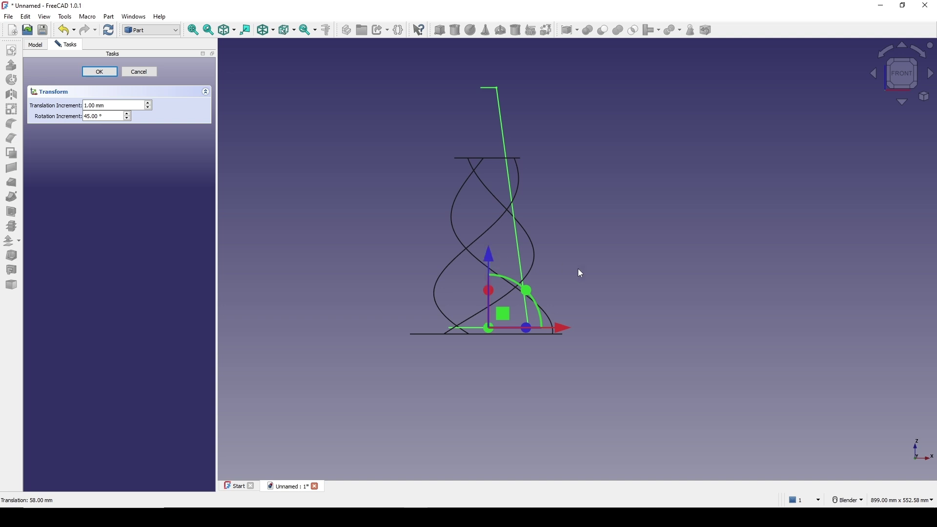
middle_click_drag(544, 292, 502, 270, "shift")
scroll(509, 242, "up", 4)
scroll(438, 283, "down", 4)
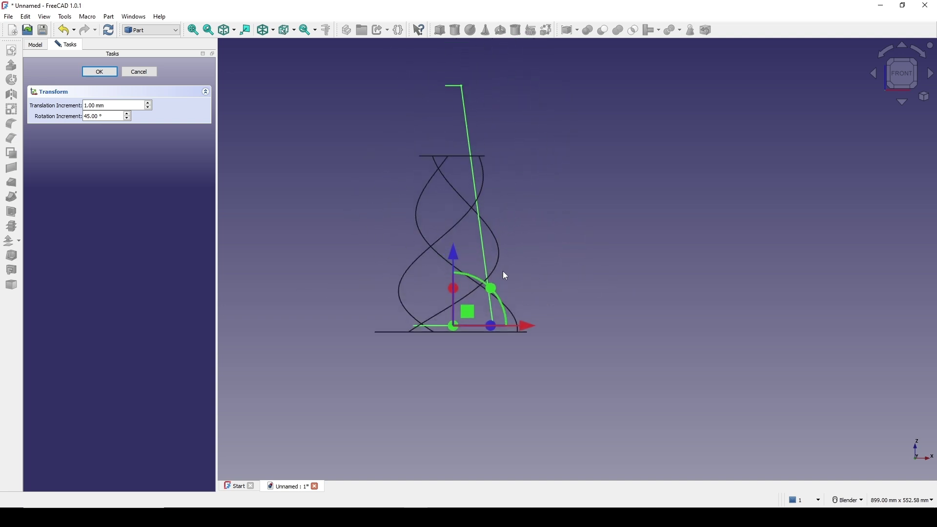
left_click(99, 72)
Return the model display to Flat lines and view the raised cone protruding from the twisted body
middle_click_drag(629, 257, 610, 313)
left_click(559, 220)
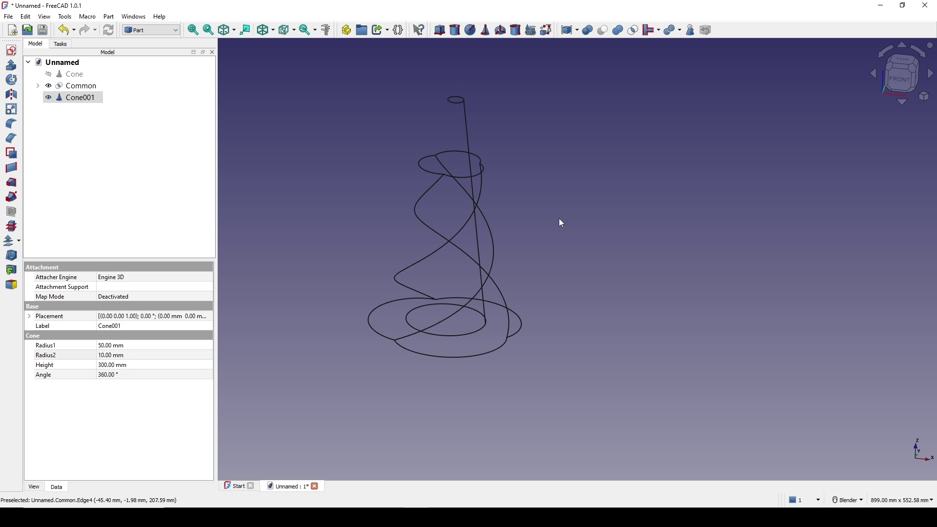
left_click(273, 31)
left_click(288, 110)
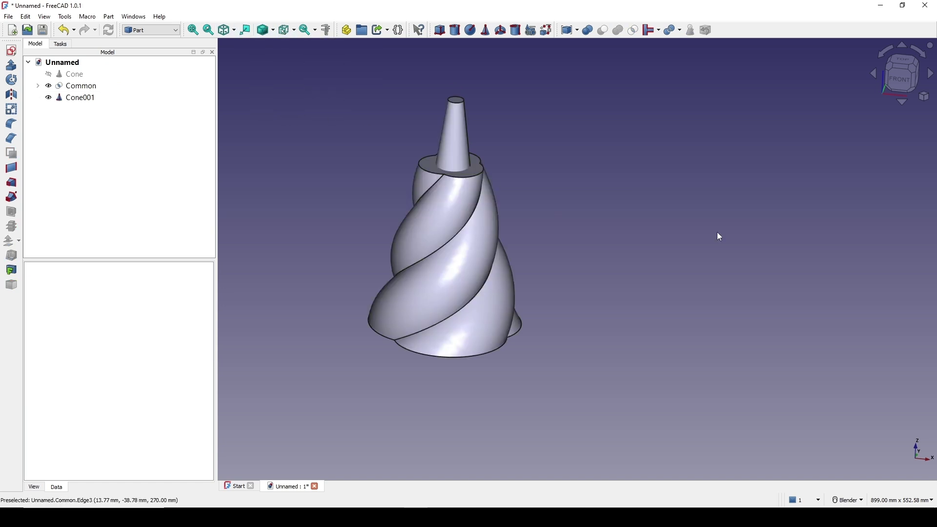
mouse_move(589, 229)
middle_mouse_down()
mouse_move(579, 268)
mouse_move(507, 205)
middle_mouse_up()
Reduce the duplicated cone's height, first to 250 mm and finally to 220 mm
left_click(445, 126)
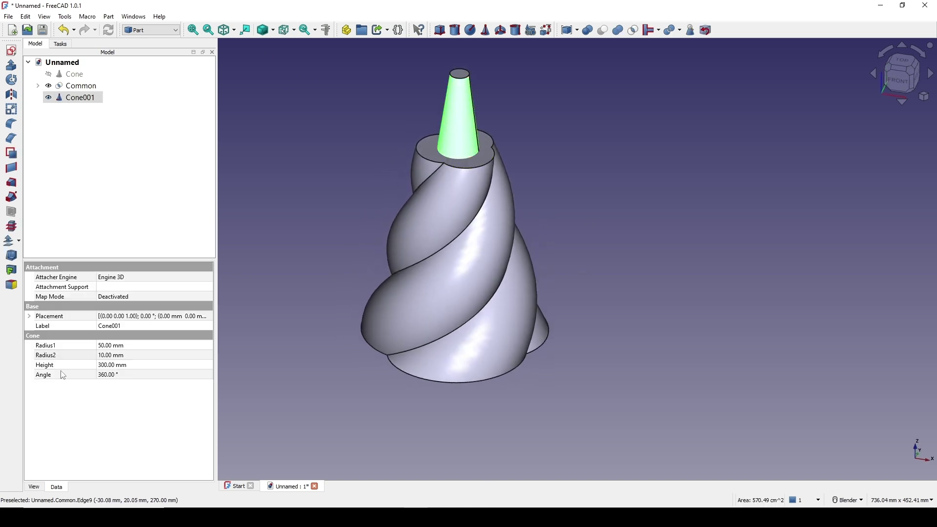
left_click(135, 365)
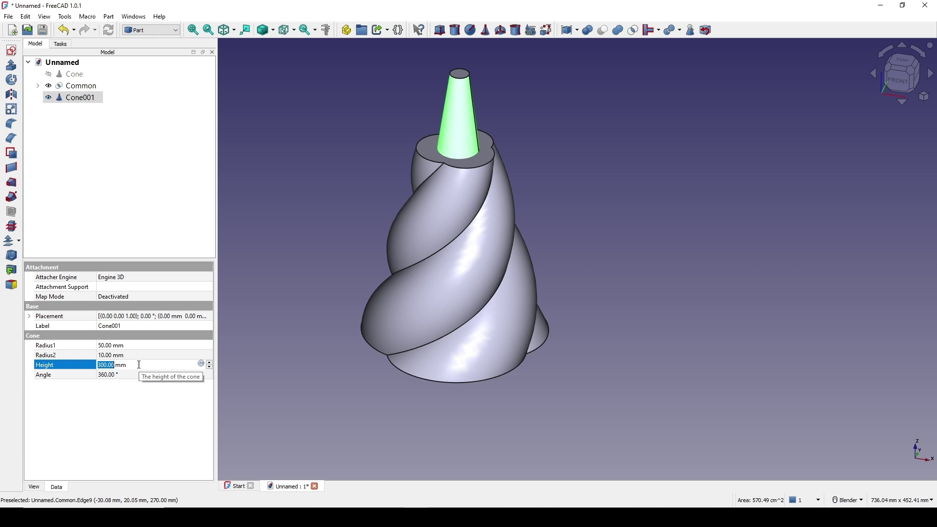
type("250")
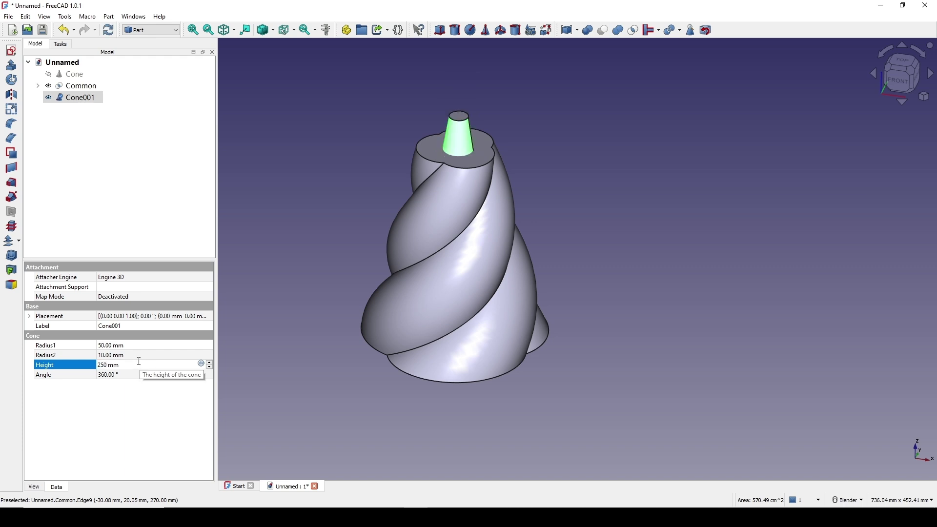
key("Return")
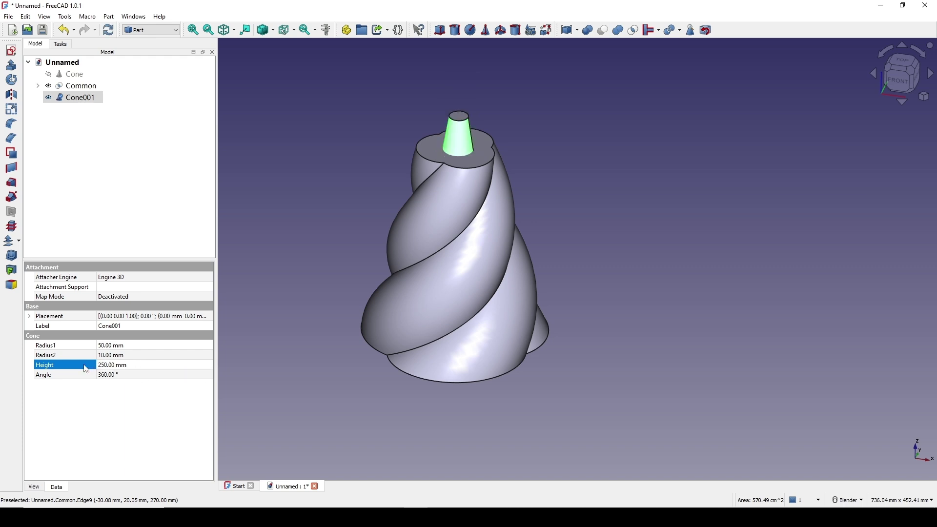
mouse_move(491, 236)
middle_mouse_down()
mouse_move(479, 306)
mouse_move(466, 189)
mouse_move(479, 234)
mouse_move(545, 233)
mouse_move(503, 234)
middle_mouse_up()
scroll(470, 191, "up", 4)
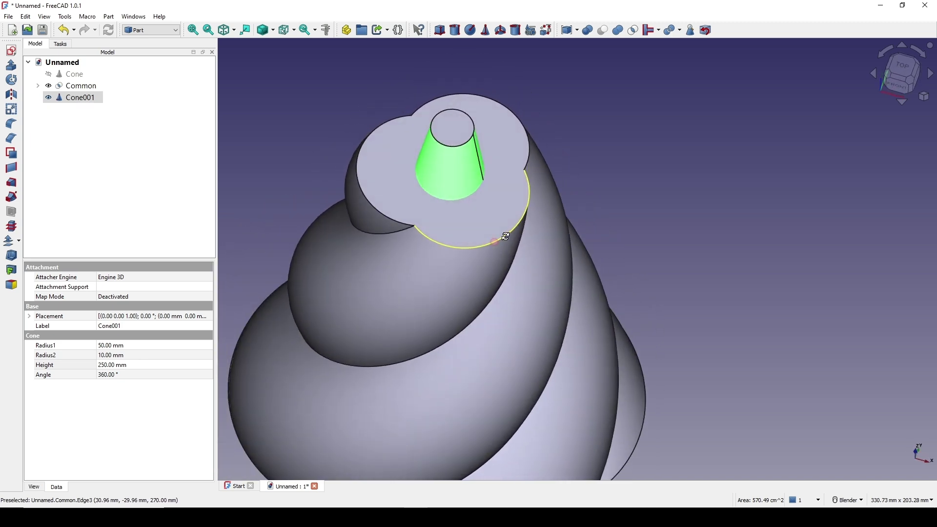
double_click(125, 366)
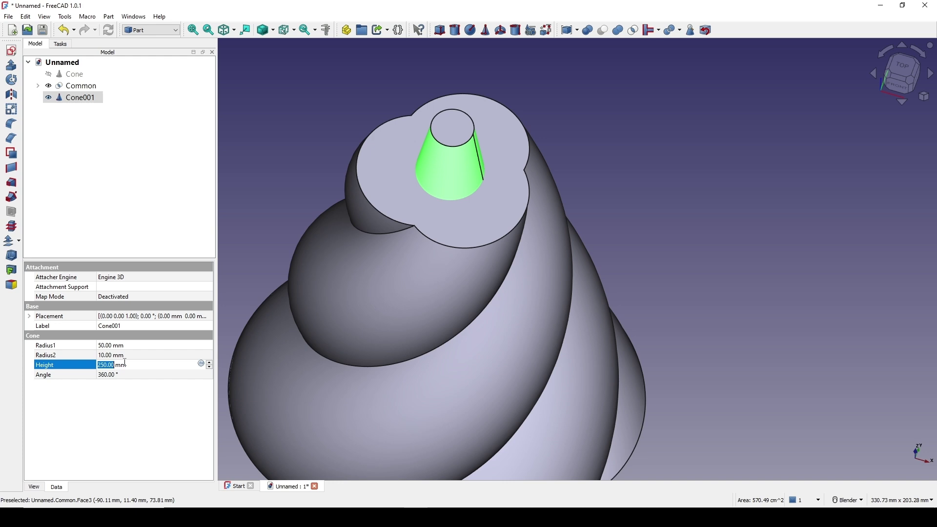
type("220")
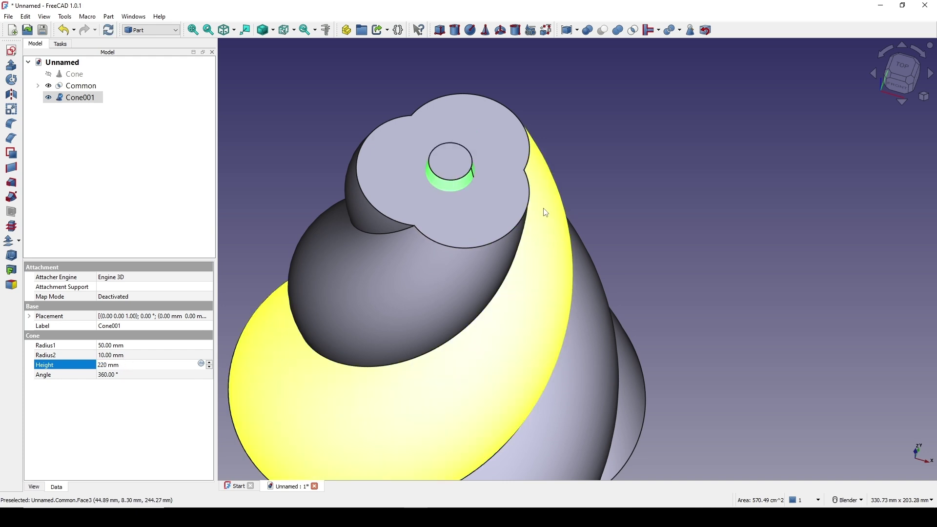
middle_click_drag(543, 211, 561, 167)
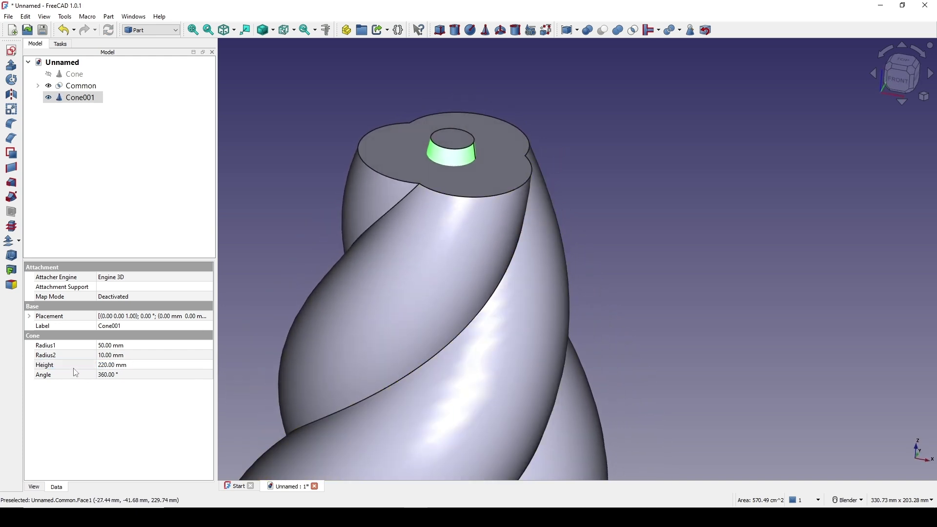
Set the duplicated cone's upper radius, Radius2, to 15 mm
left_click(61, 357)
left_click(118, 359)
type("15")
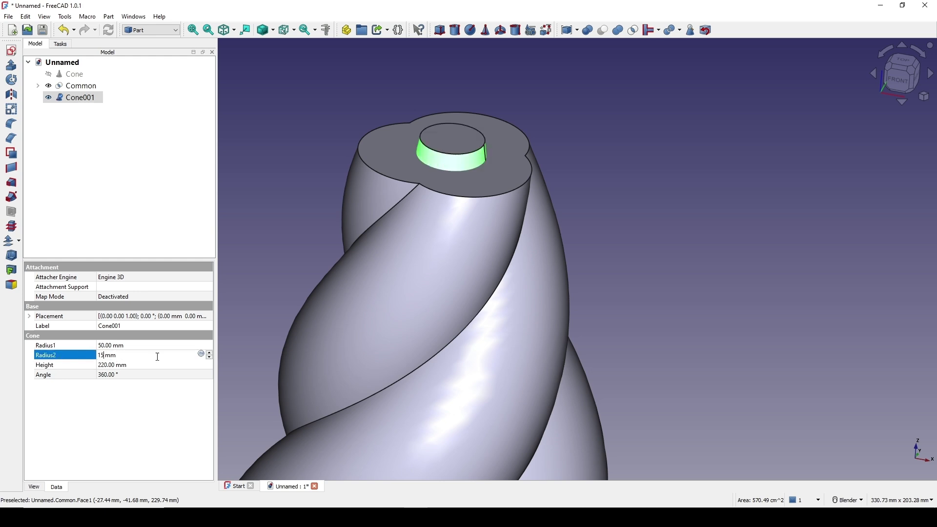
middle_click_drag(437, 245, 478, 261)
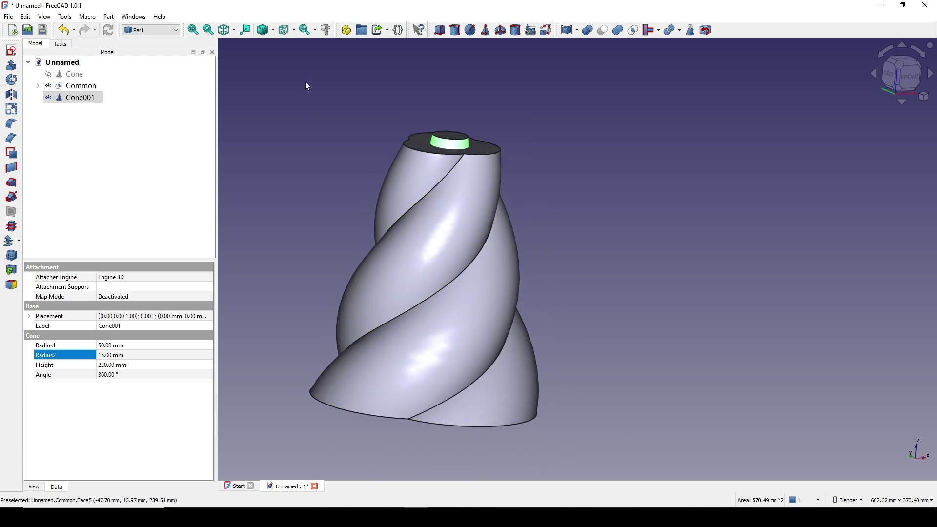
Switch to wireframe display and examine how the cone's base fits inside the twisted body's lower outline
left_click(278, 39)
left_click(293, 66)
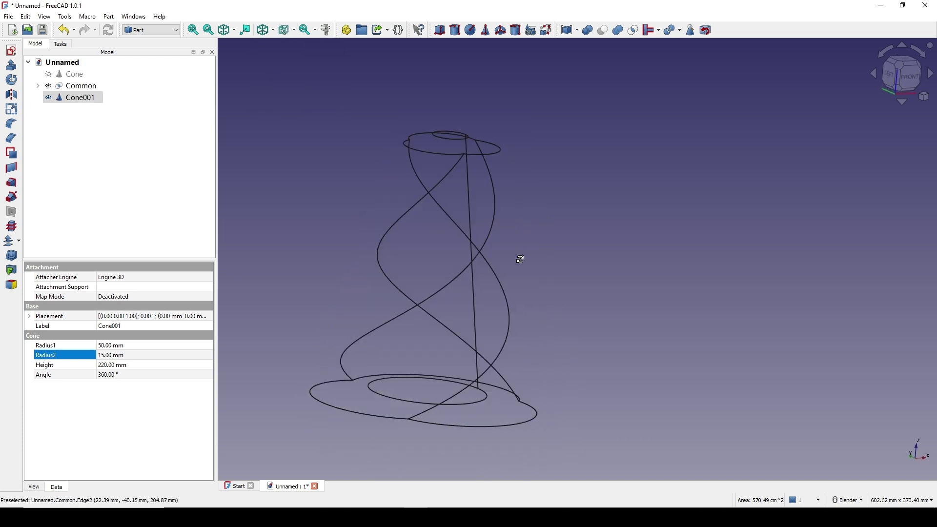
middle_click_drag(488, 268, 500, 275)
middle_click_drag(479, 273, 485, 274)
middle_click_drag(469, 315, 482, 264, "shift")
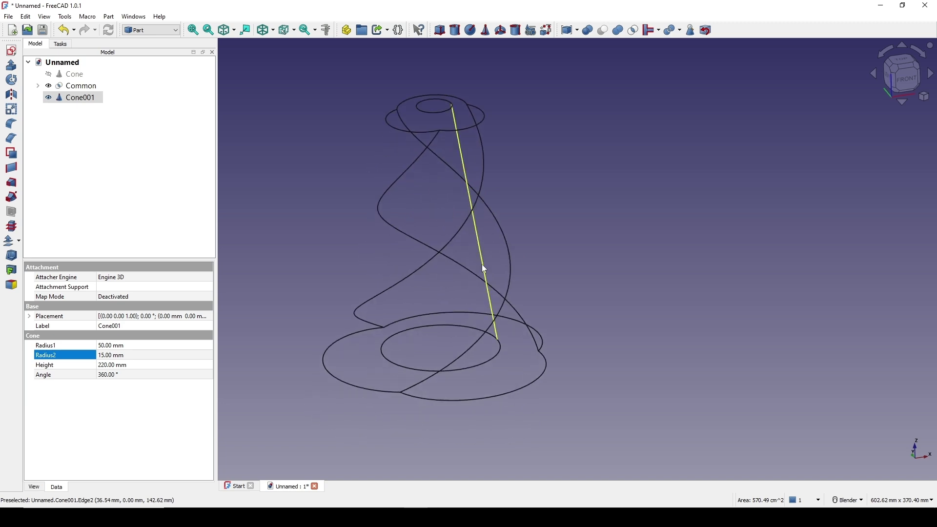
middle_click_drag(409, 364, 420, 373)
scroll(413, 370, "up", 1)
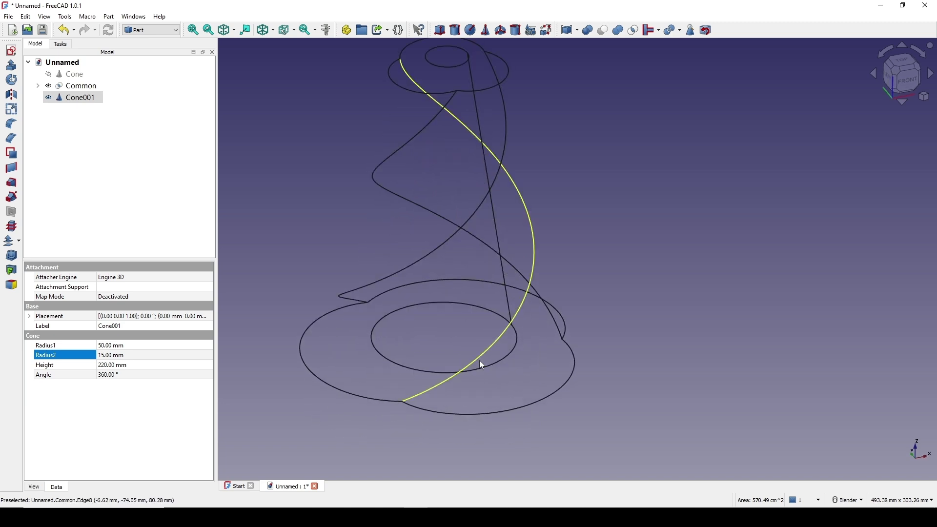
Adjust the cone's lower radius, Radius1, trying 78 mm and 70 mm before settling on 60 mm
left_click(116, 346)
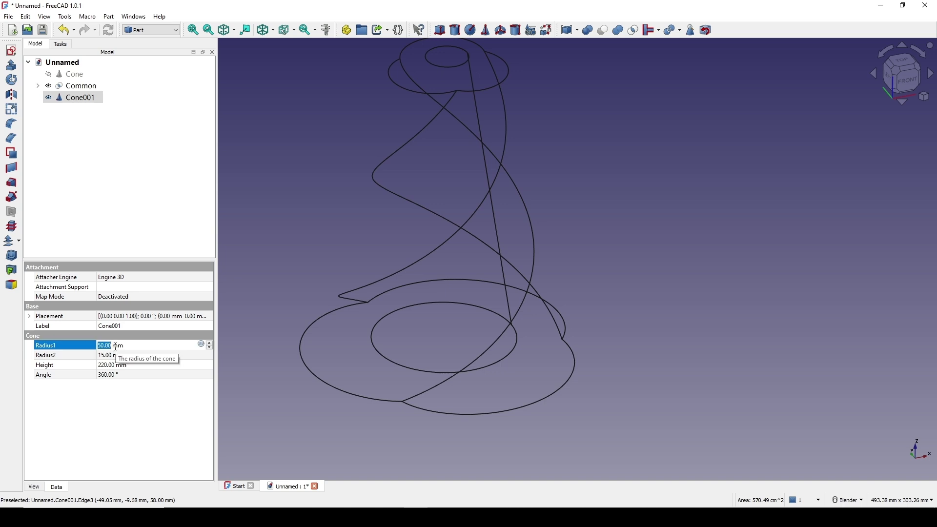
type("78")
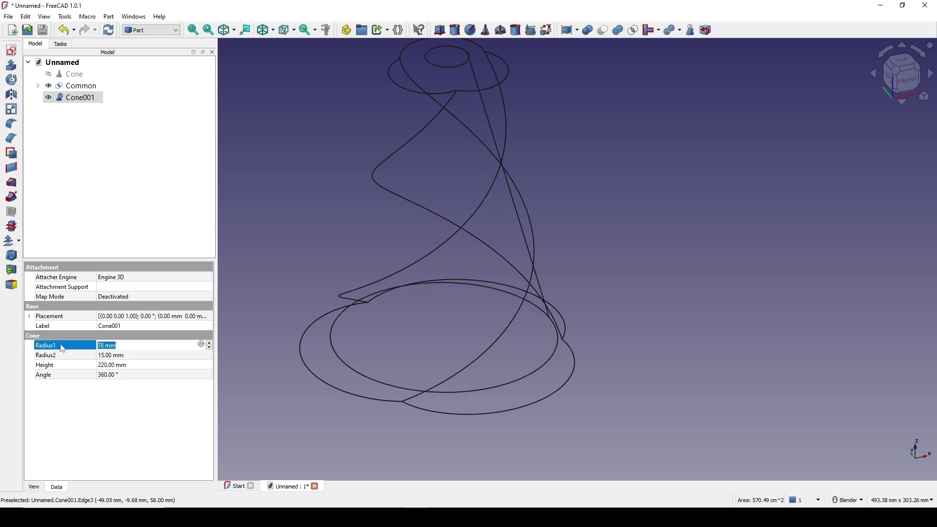
type("70")
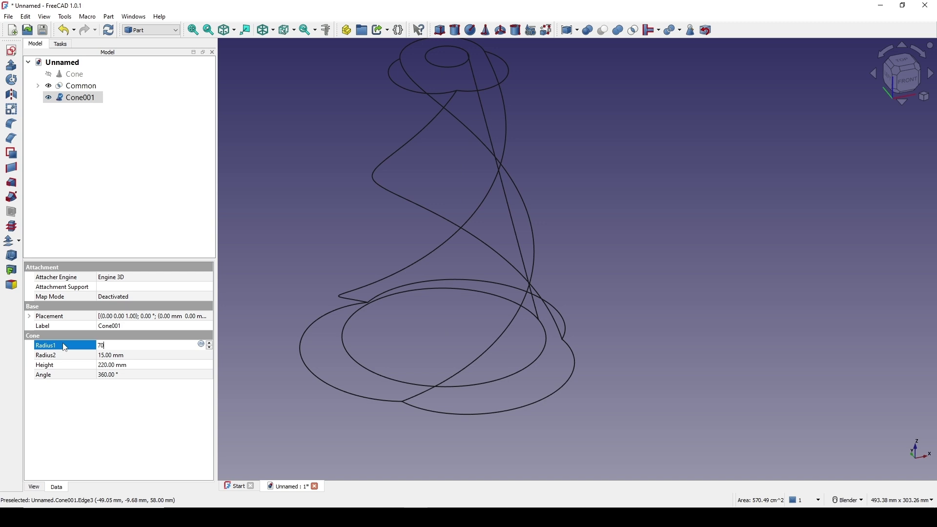
scroll(448, 319, "down", 1)
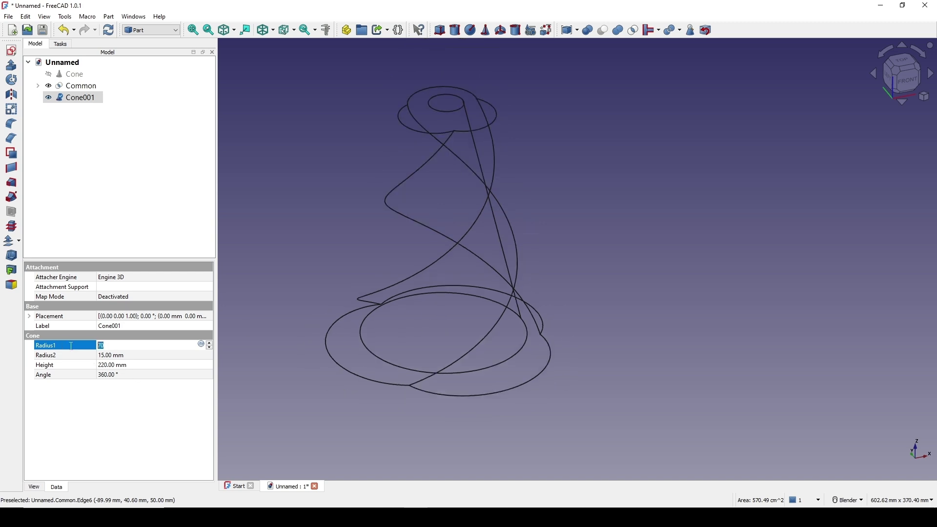
type("60")
scroll(463, 312, "down", 1)
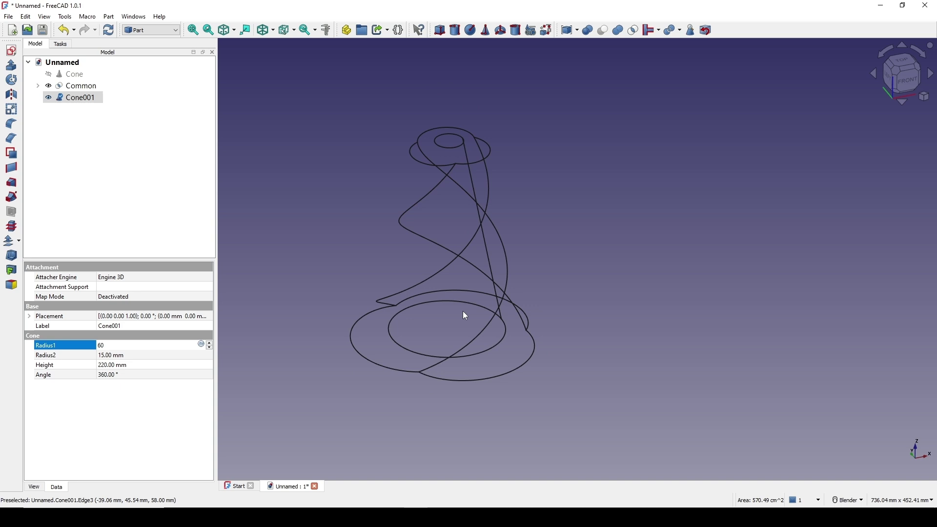
left_click(624, 221)
Restore the Flat lines display and check the resized cone within the twisted body
left_click(276, 33)
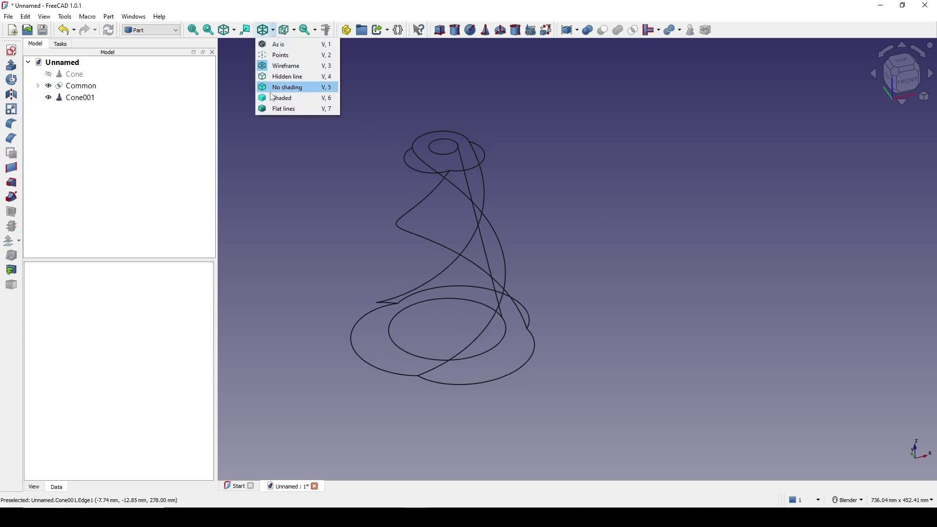
left_click(271, 111)
middle_click_drag(595, 304, 593, 265)
middle_click_drag(501, 249, 520, 253)
Cut the duplicated cone from the Common body to hollow out a tapered central hole
left_click(78, 87)
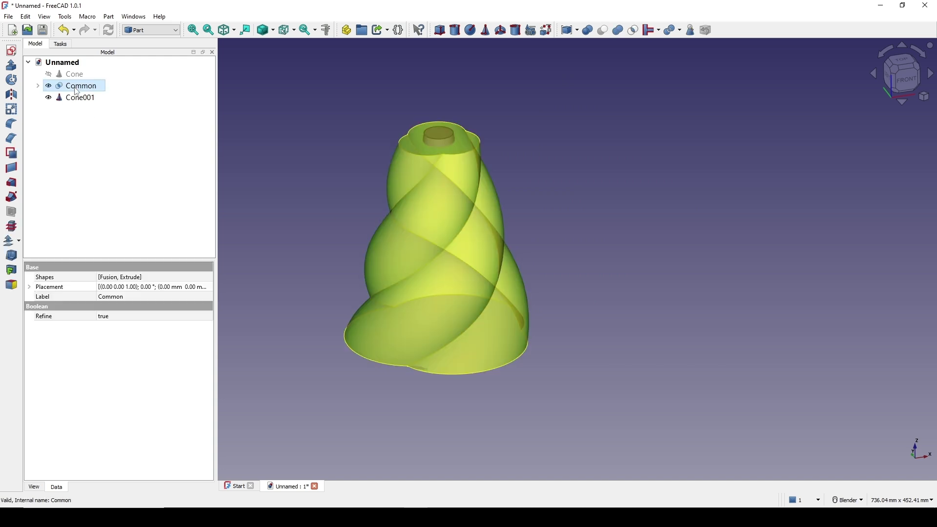
left_click(76, 98, "ctrl")
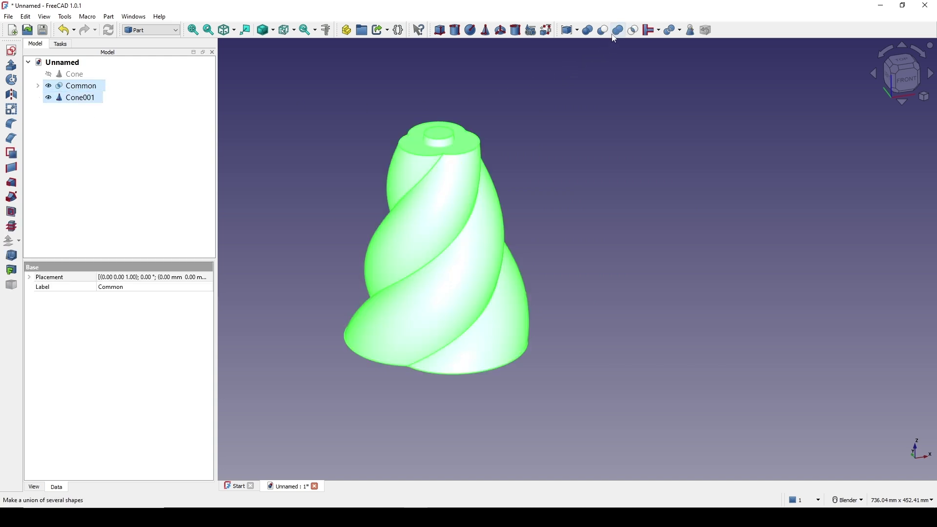
middle_click_drag(508, 317, 631, 301)
Fillet the three spiral seam edges of the cut body with a constant radius of 10 mm
left_click(564, 273)
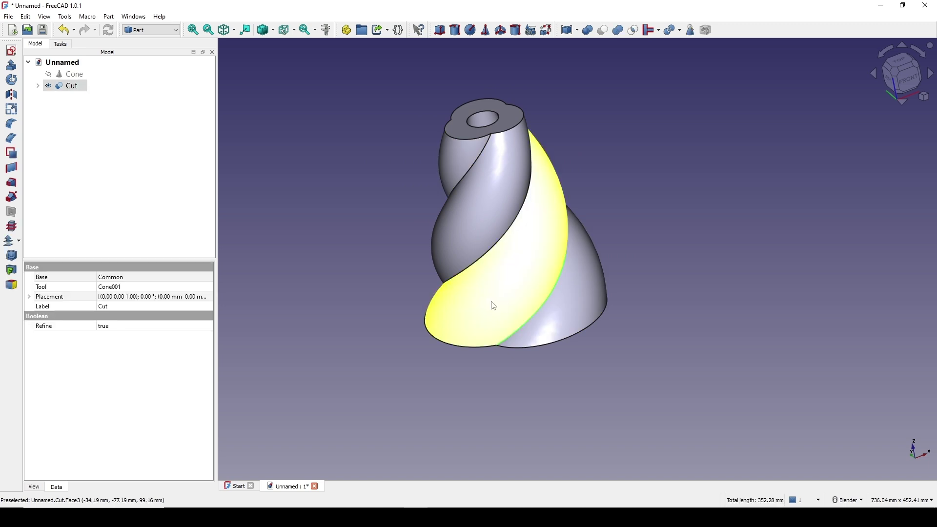
scroll(491, 305, "up", 1)
middle_click_drag(492, 306, 541, 289)
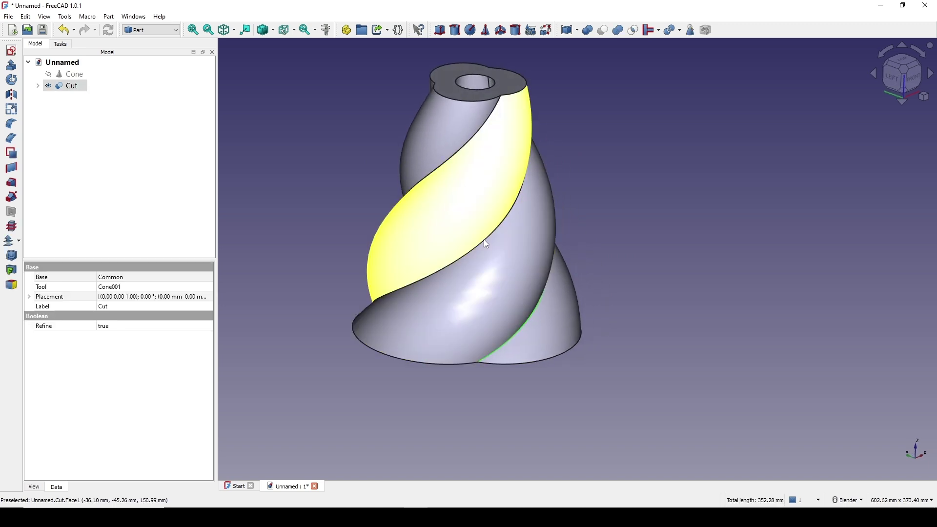
middle_click_drag(487, 246, 533, 200)
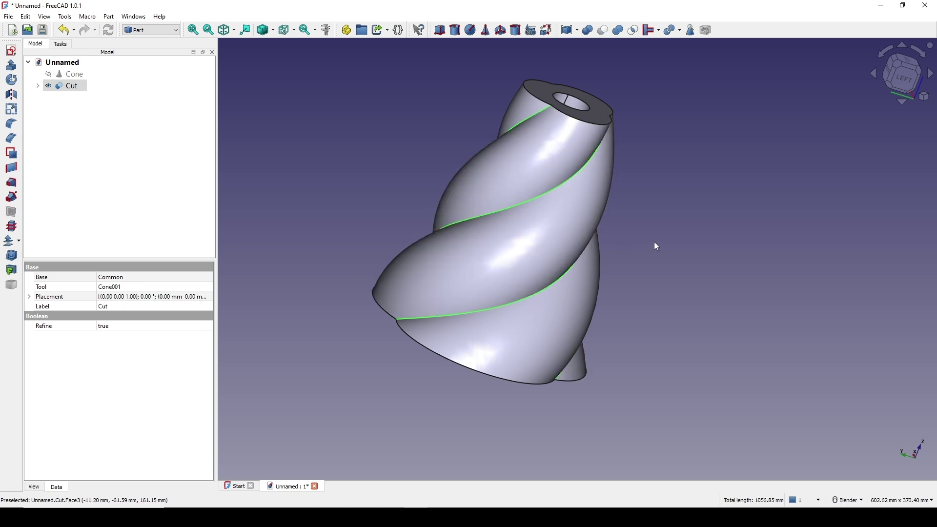
middle_click_drag(654, 244, 323, 174)
left_click(11, 124)
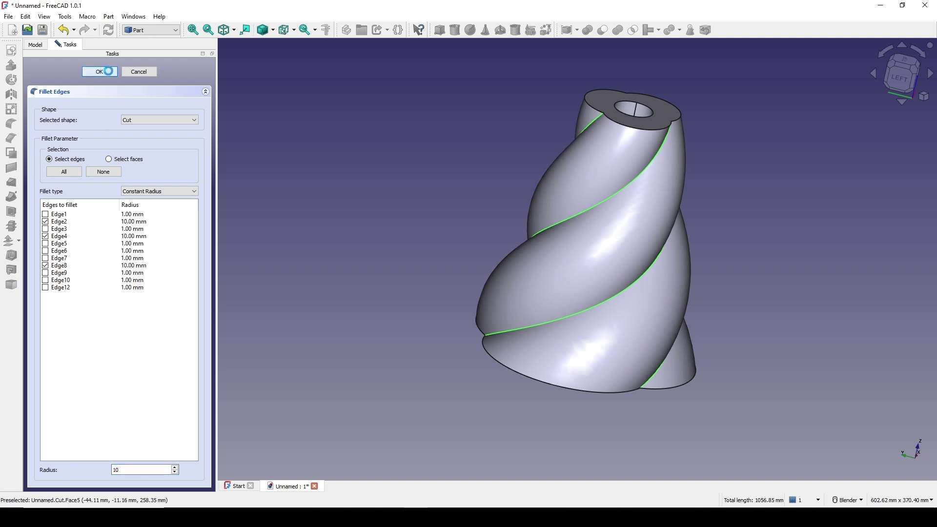
Edit the existing Fillet to set the radius of the three spiral seam edges to 20 mm
middle_click_drag(630, 294, 541, 348)
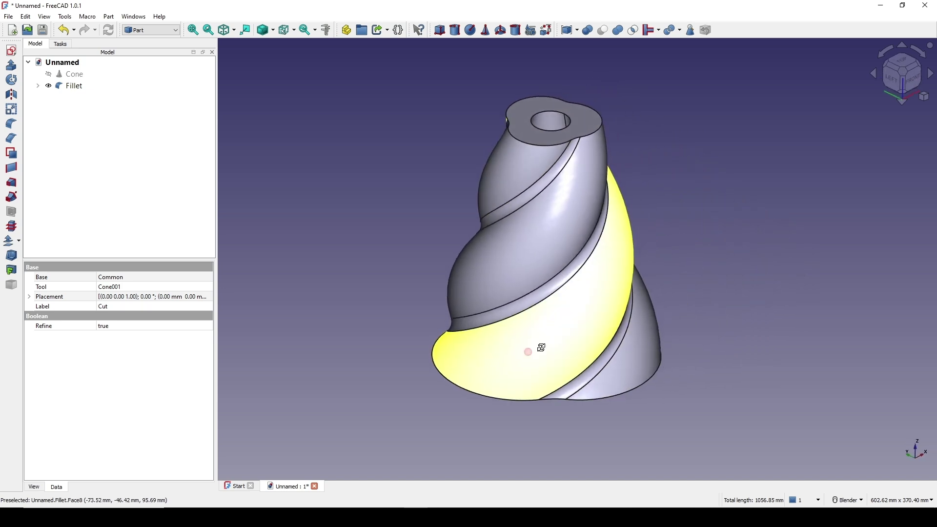
double_click(73, 89)
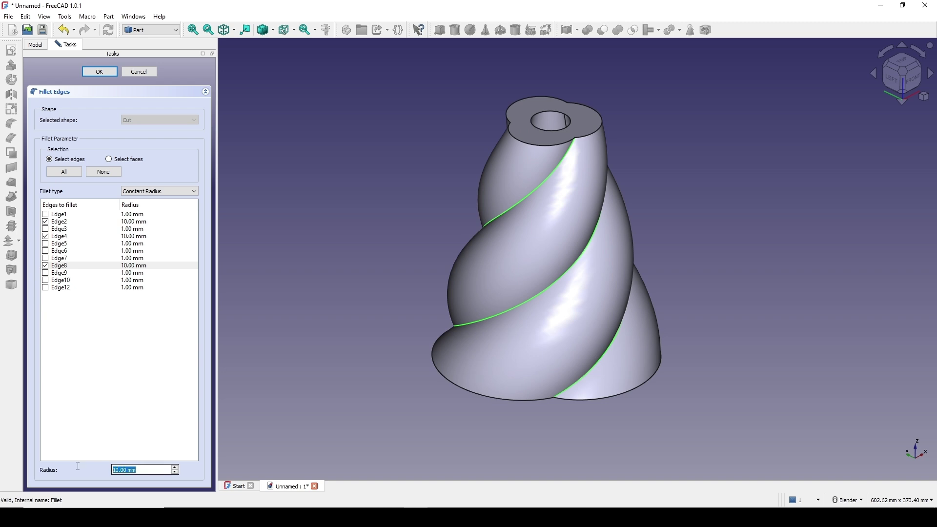
type("20")
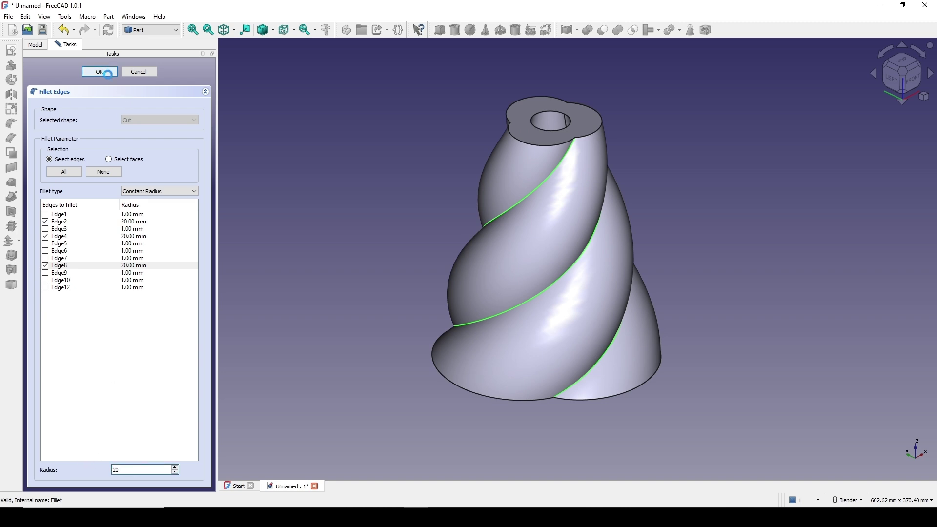
Fillet the outer rims of the twisted body's top and bottom faces with a constant radius of 5 mm
middle_click_drag(691, 299, 535, 259)
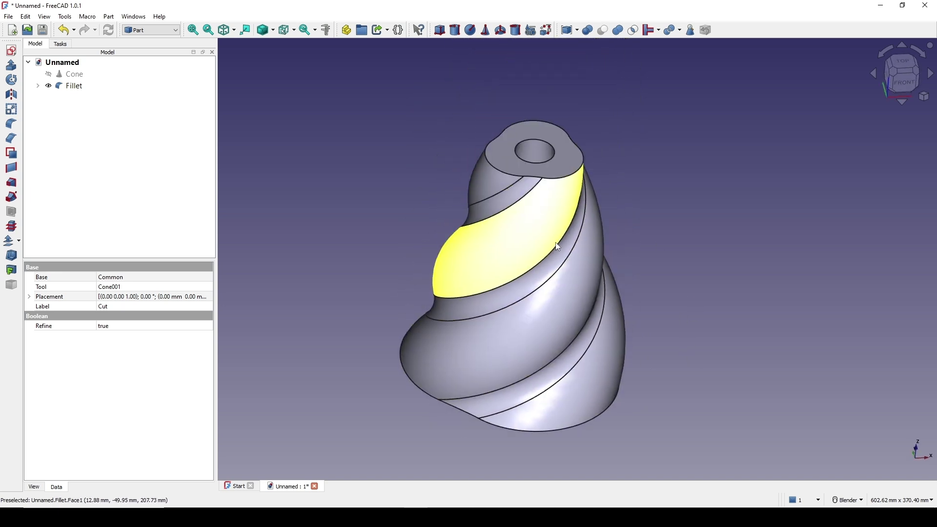
scroll(558, 246, "up", 5)
left_click(519, 140)
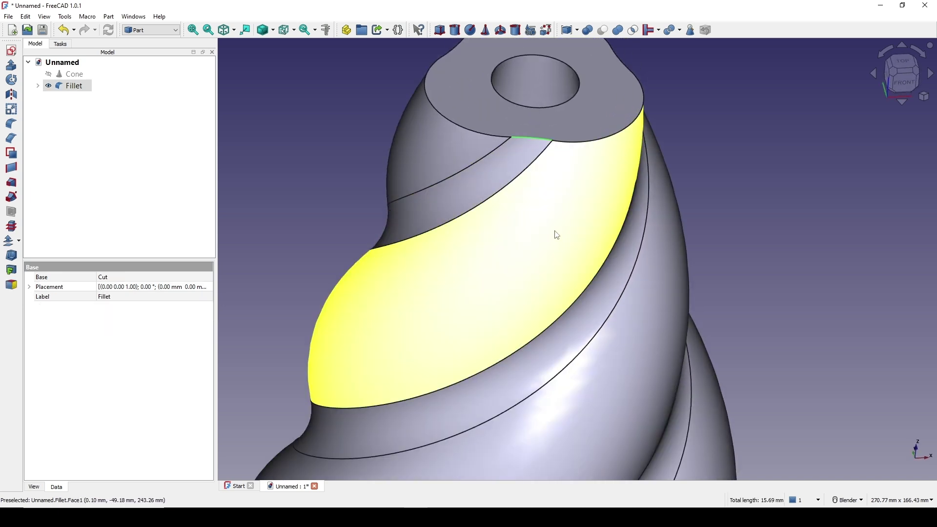
scroll(557, 235, "down", 5)
middle_click_drag(557, 235, 527, 297)
scroll(528, 304, "up", 5)
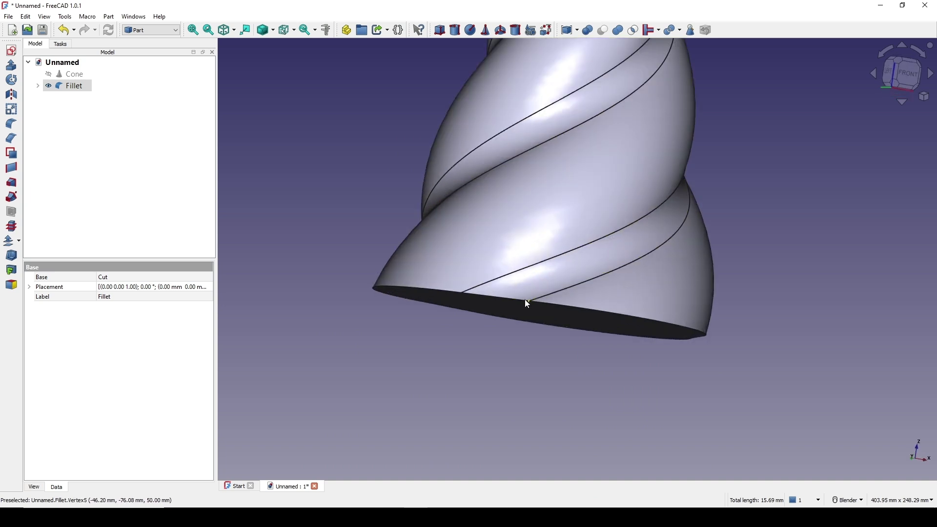
left_click(516, 304)
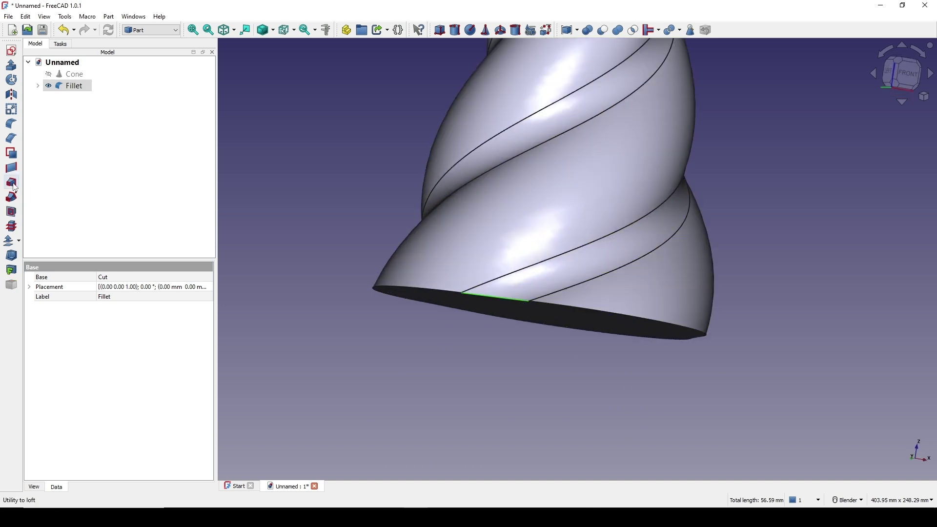
left_click(13, 129)
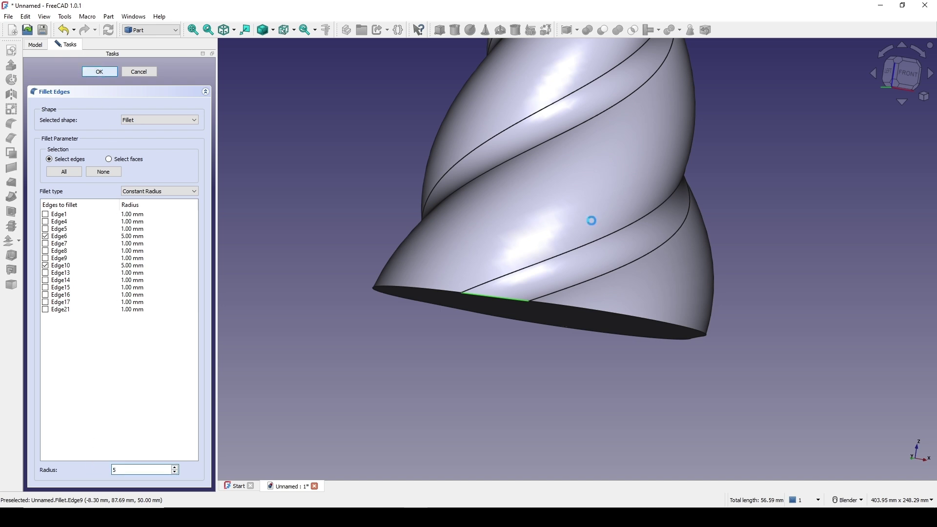
Examine the rounded rims, the blended spiral seams and the central hole of the filleted body from several angles
scroll(639, 244, "down", 3)
middle_click_drag(639, 253, 649, 280)
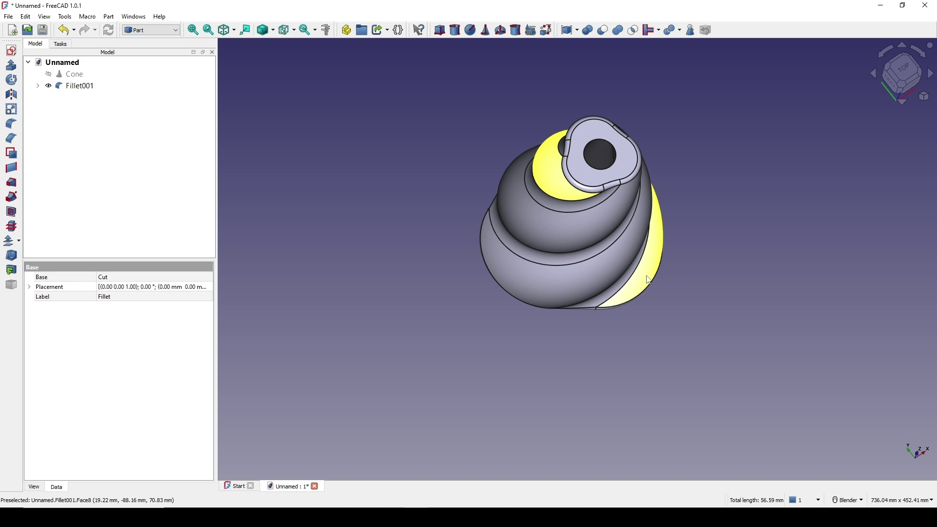
left_click(691, 225)
middle_click_drag(669, 227, 650, 247, "shift")
mouse_move(651, 247)
middle_mouse_down()
mouse_move(600, 251)
mouse_move(627, 236)
mouse_move(634, 248)
middle_mouse_up()
scroll(628, 237, "up", 1)
scroll(628, 236, "up", 1)
mouse_move(708, 314)
middle_mouse_down()
mouse_move(669, 317)
mouse_move(690, 311)
middle_mouse_up()
scroll(692, 309, "up", 1)
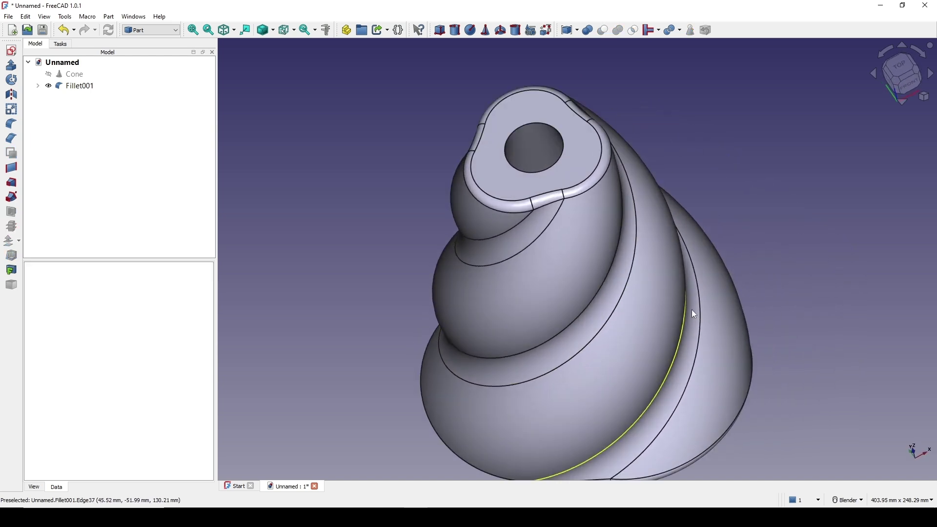
middle_click_drag(635, 277, 672, 330, "shift")
scroll(603, 203, "up", 2)
middle_click_drag(587, 226, 623, 207)
middle_click_drag(564, 188, 616, 181)
scroll(617, 277, "down", 3)
middle_click_drag(635, 251, 664, 163, "shift")
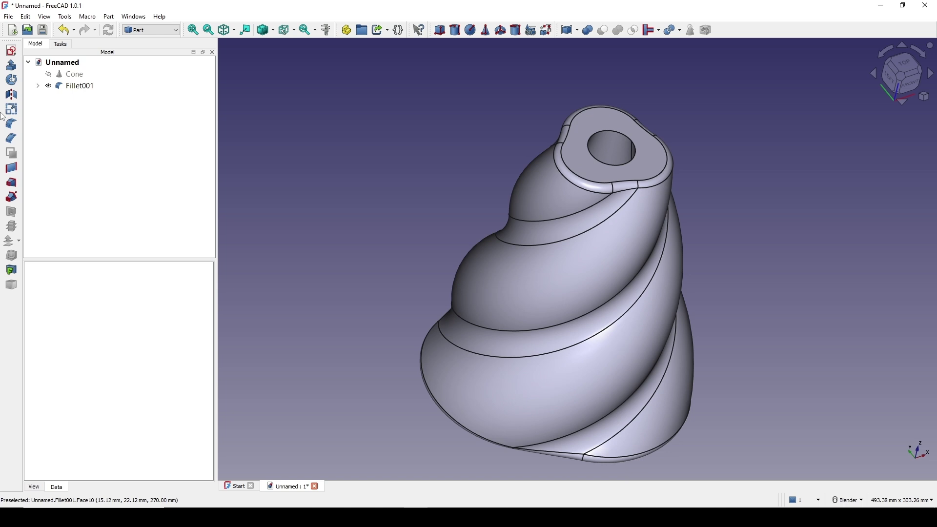
Set Radius2 of Cone001, the cone cut from the twisted body, to 20 mm to widen the hole's upper end
left_click(37, 87)
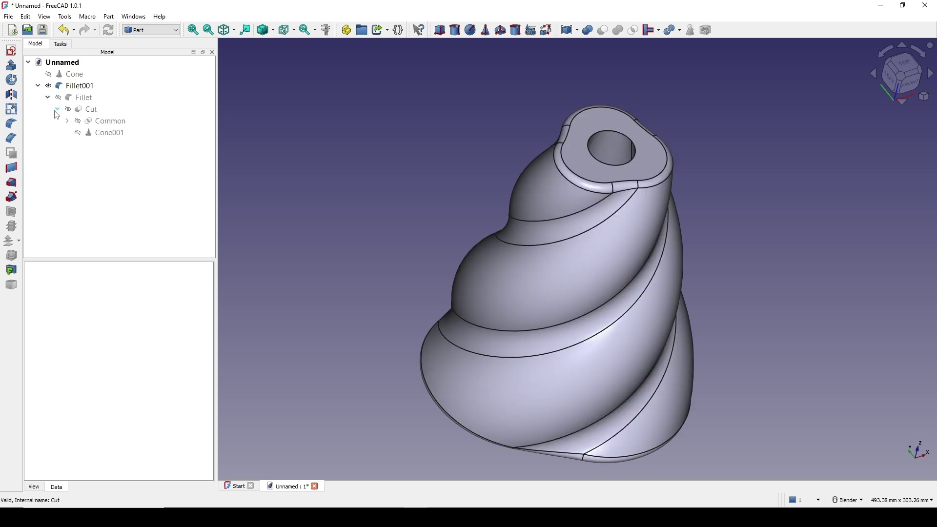
left_click(105, 135)
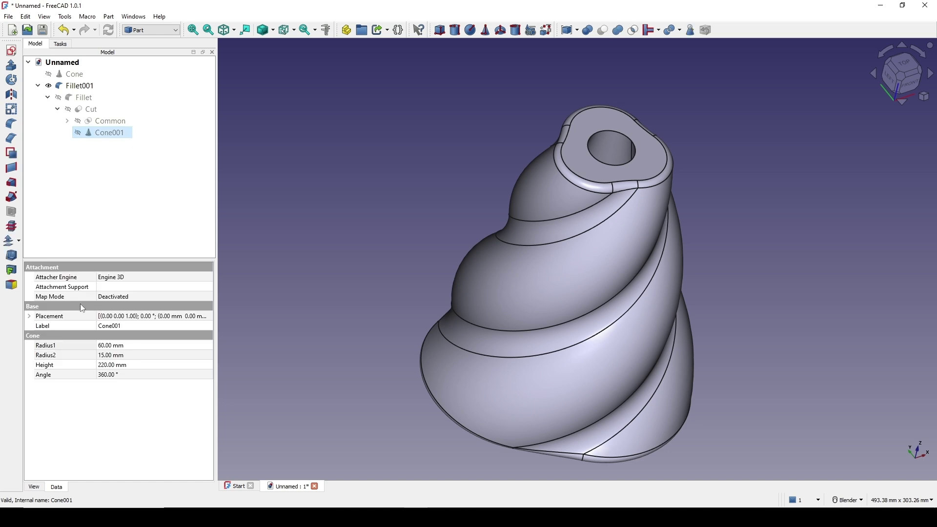
left_click(104, 357)
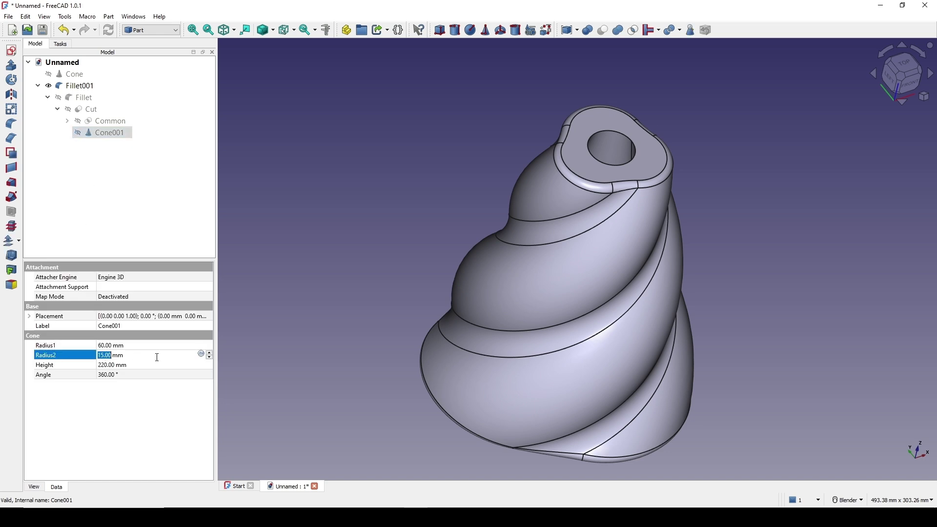
type("20")
key("Return")
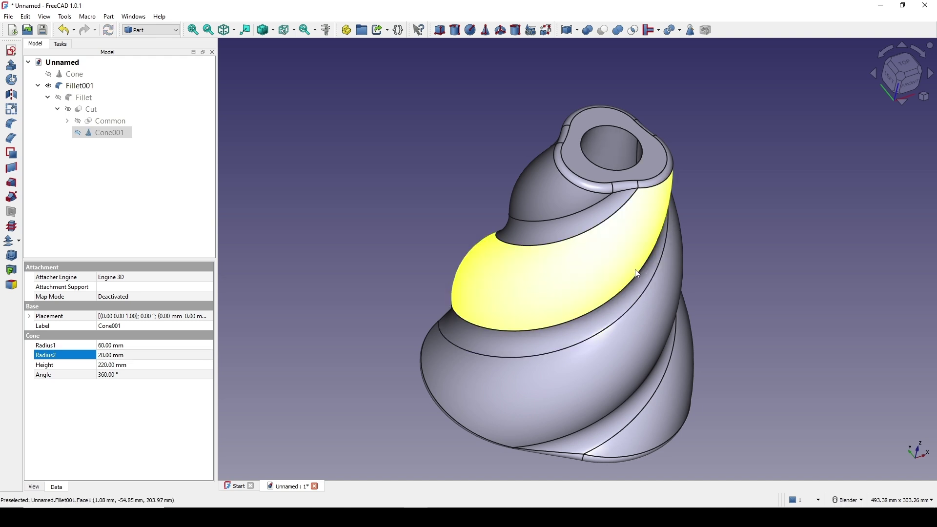
middle_click_drag(616, 286, 577, 236)
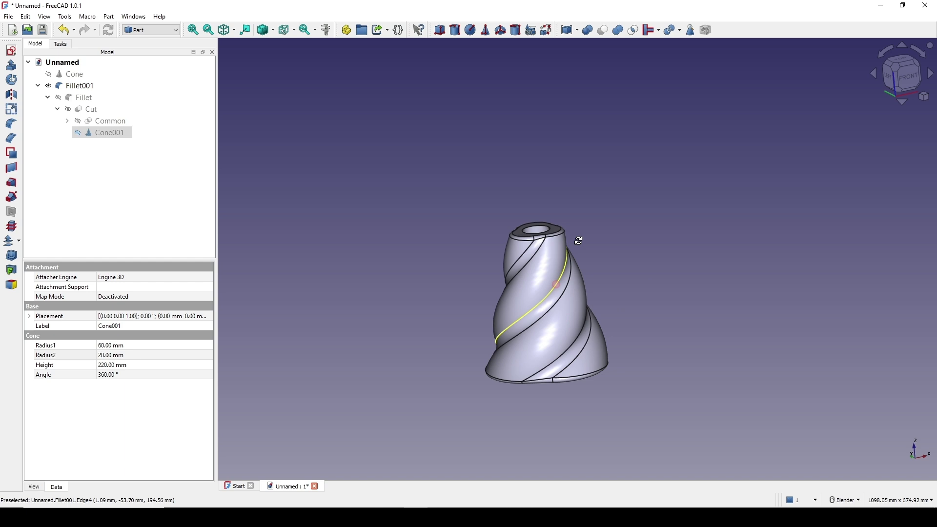
left_click(628, 301)
scroll(626, 296, "up", 2)
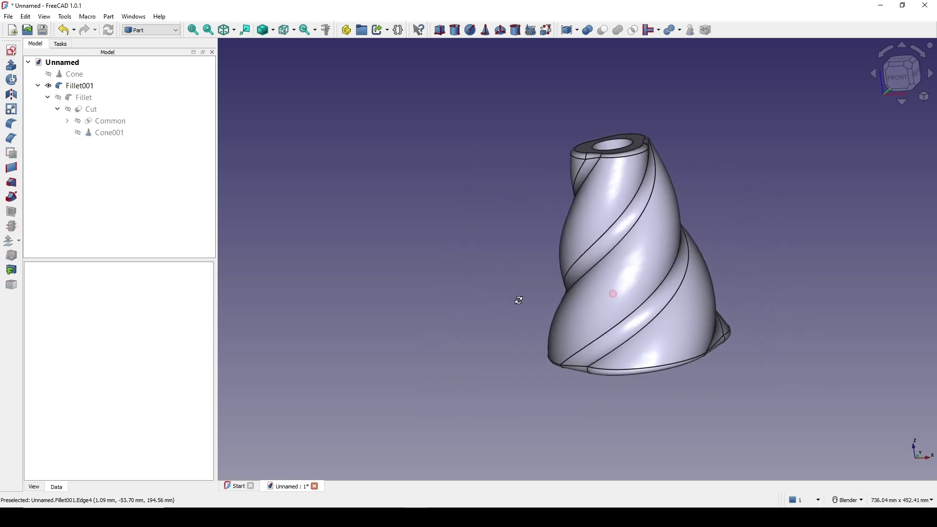